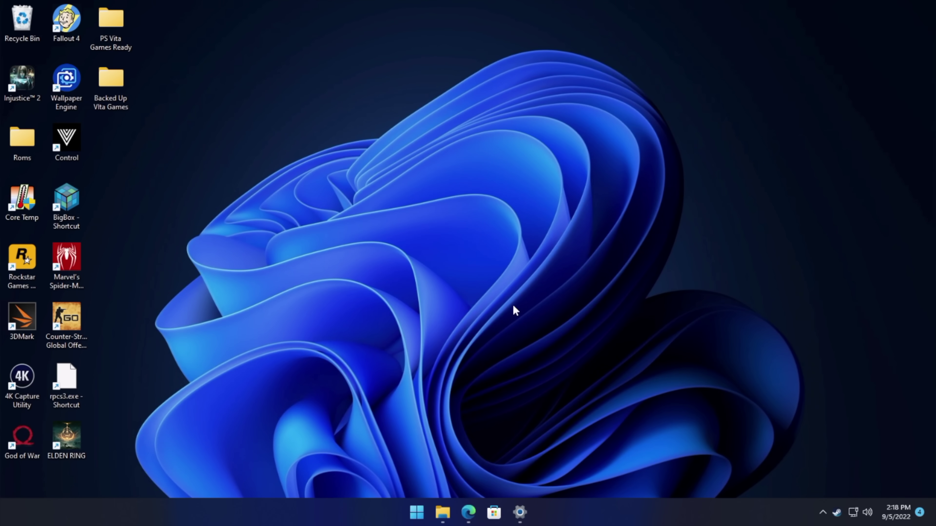
Switch to Edge and open the Vita3K Quickstart guide at its Dumping Games section
{"action": "left_click", "coordinate": [468, 512]}
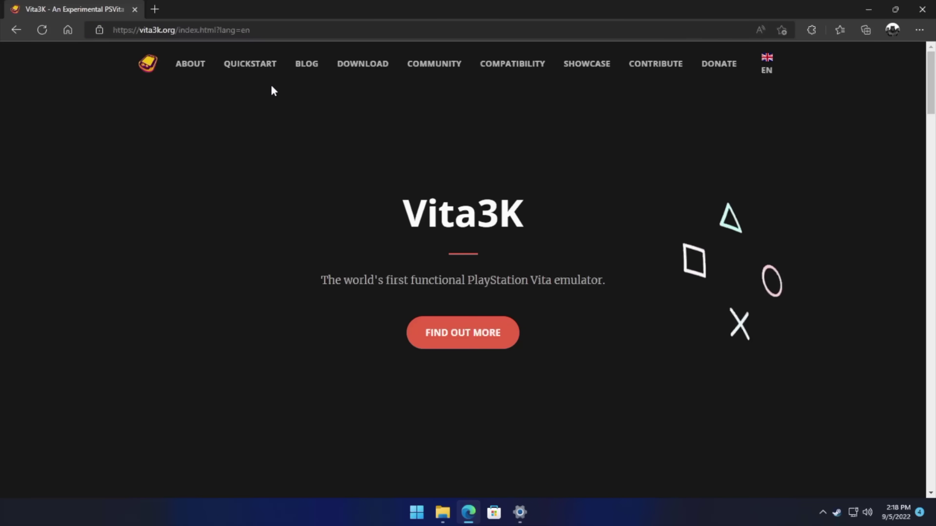
{"action": "left_click", "coordinate": [248, 70]}
{"action": "scroll", "coordinate": [282, 242], "scroll_direction": "down", "scroll_amount": 10}
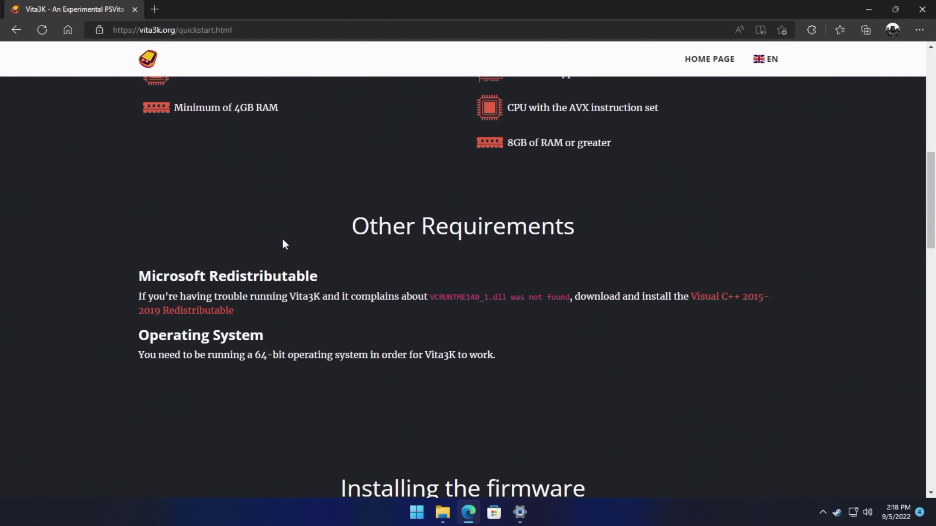
{"action": "scroll", "coordinate": [282, 240], "scroll_direction": "down", "scroll_amount": 15}
{"action": "scroll", "coordinate": [422, 241], "scroll_direction": "up", "scroll_amount": 2}
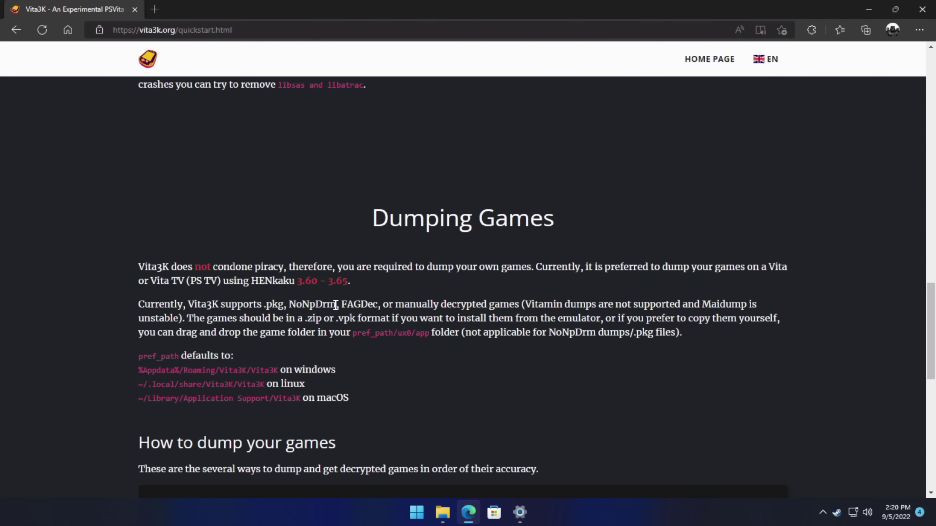
Examine the Dumping Games text on NoNpDrm, Maidump and the .zip format by highlighting the relevant terms
{"action": "left_click_drag", "start_coordinate": [336, 304], "coordinate": [287, 305]}
{"action": "left_click", "coordinate": [333, 235]}
{"action": "left_click_drag", "start_coordinate": [703, 307], "coordinate": [748, 306]}
{"action": "left_click", "coordinate": [680, 237]}
{"action": "left_click_drag", "start_coordinate": [323, 318], "coordinate": [306, 322]}
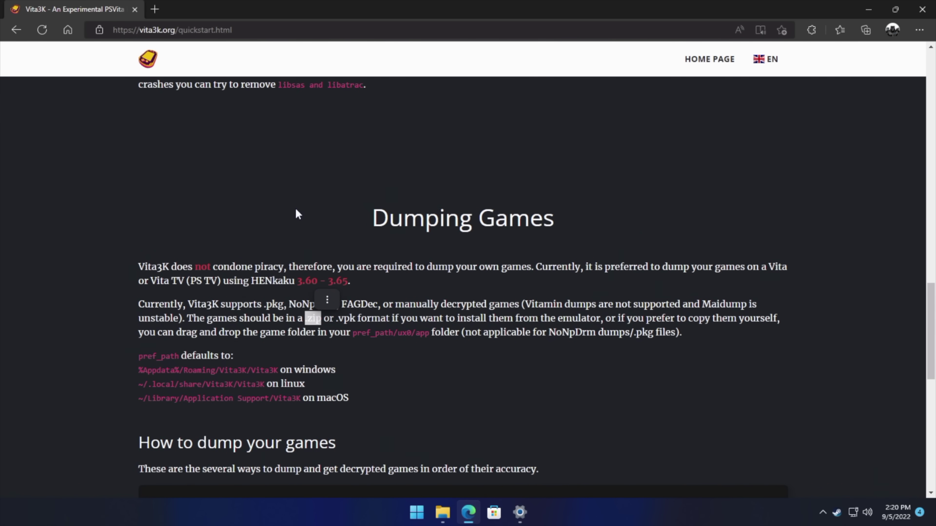
{"action": "left_click", "coordinate": [341, 316]}
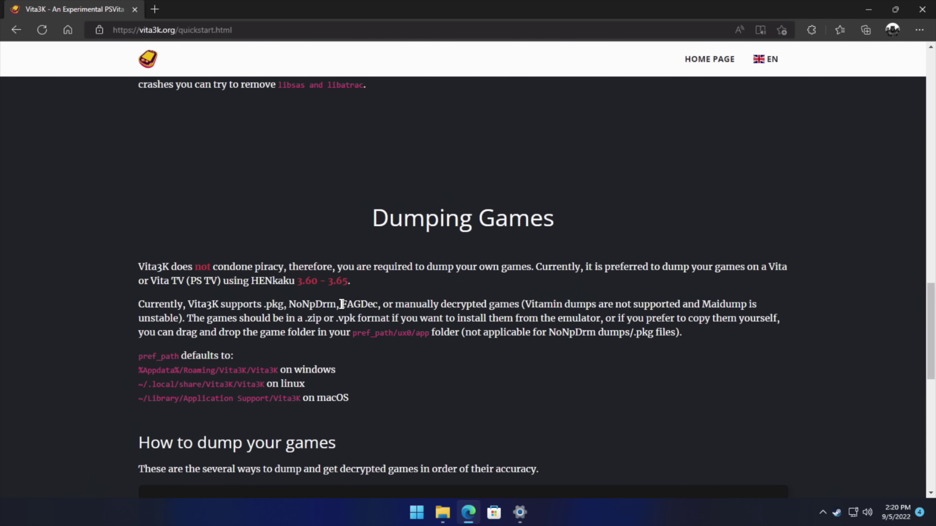
{"action": "left_click_drag", "start_coordinate": [336, 304], "coordinate": [289, 305]}
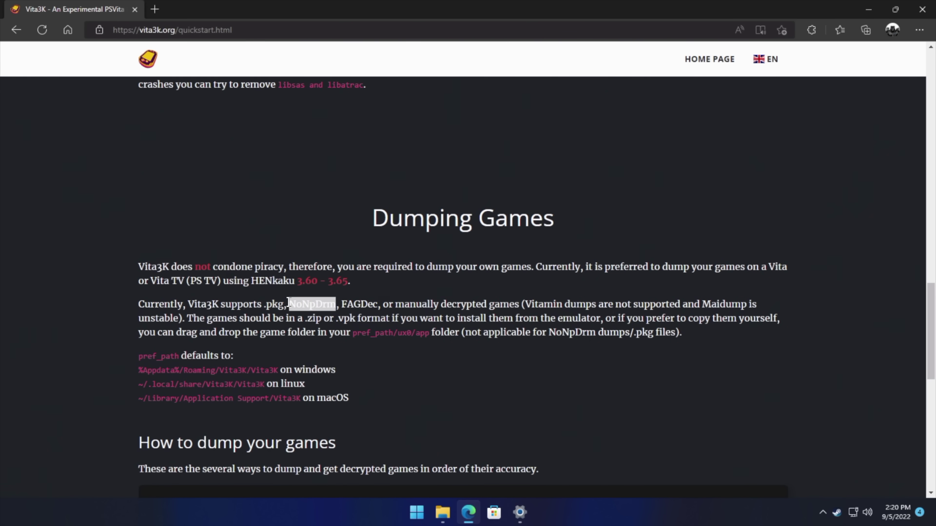
{"action": "left_click", "coordinate": [302, 234]}
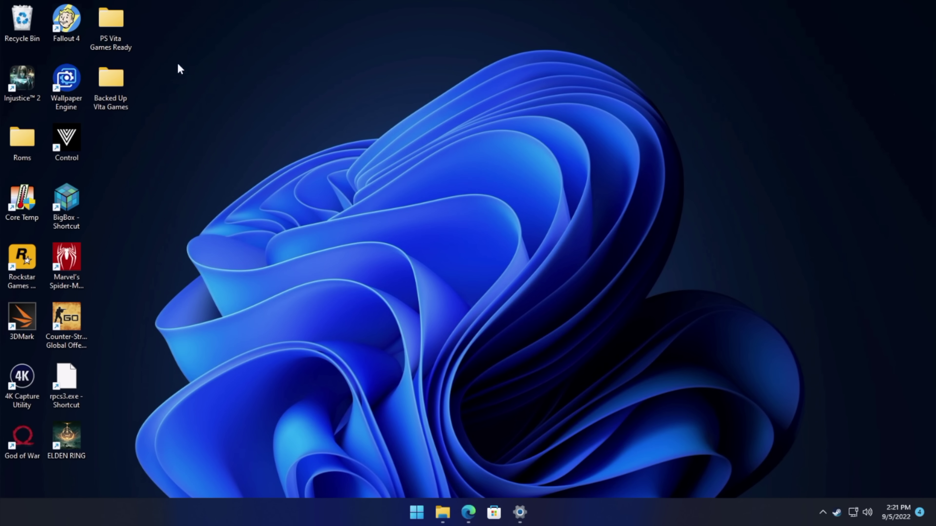
Look through the game archives in the desktop's PS Vita Games Ready folder, then minimize its window
{"action": "double_click", "coordinate": [115, 29]}
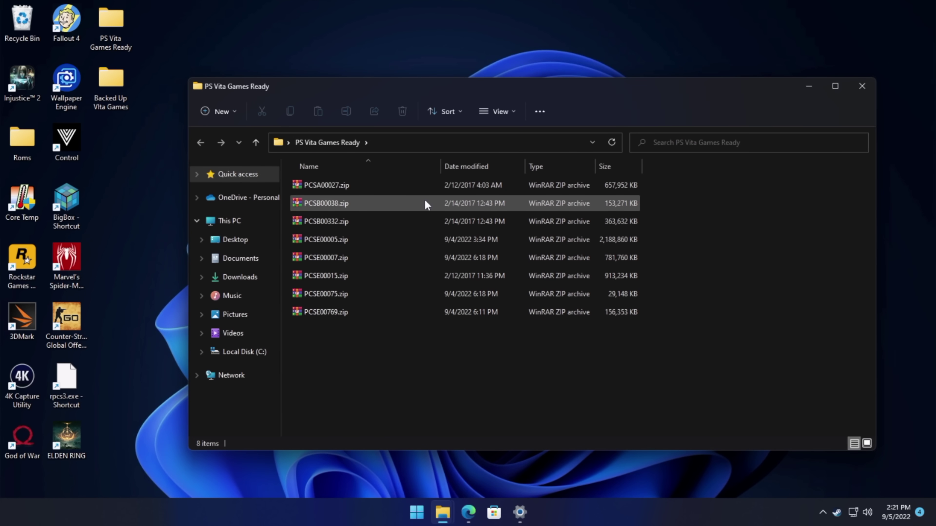
{"action": "left_click_drag", "start_coordinate": [380, 96], "coordinate": [389, 48]}
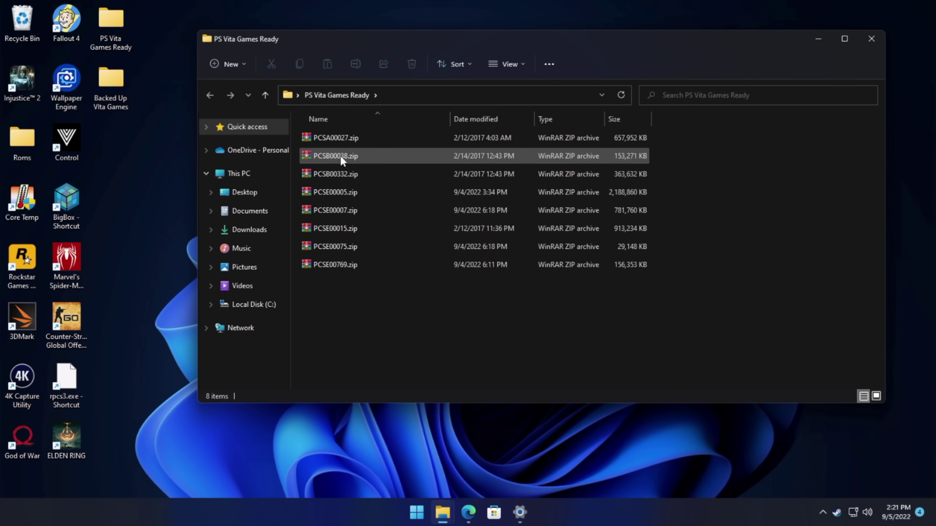
{"action": "left_click", "coordinate": [817, 39]}
Open the PCSB00038 game folder inside Urban Trial Freestyle in the desktop's Backed Up VIta Games folder
{"action": "double_click", "coordinate": [124, 81]}
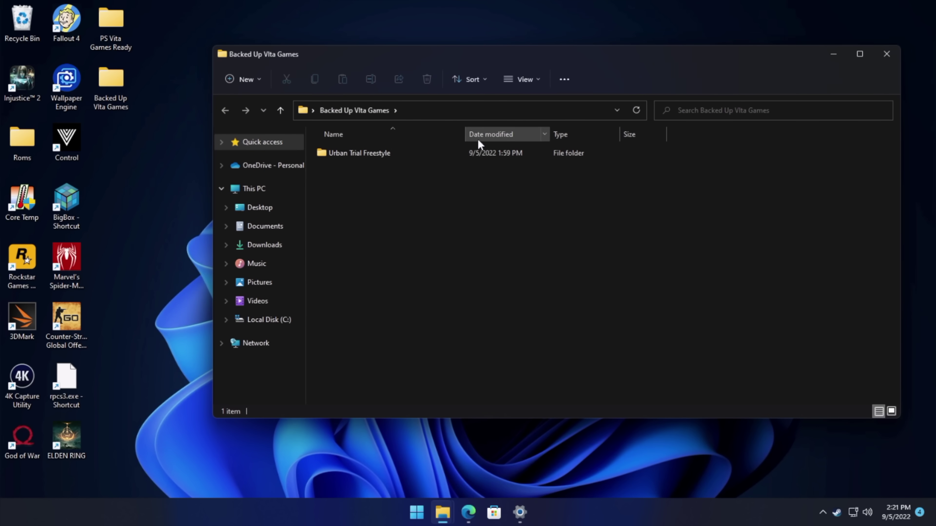
{"action": "left_click_drag", "start_coordinate": [441, 59], "coordinate": [387, 71]}
{"action": "double_click", "coordinate": [297, 165]}
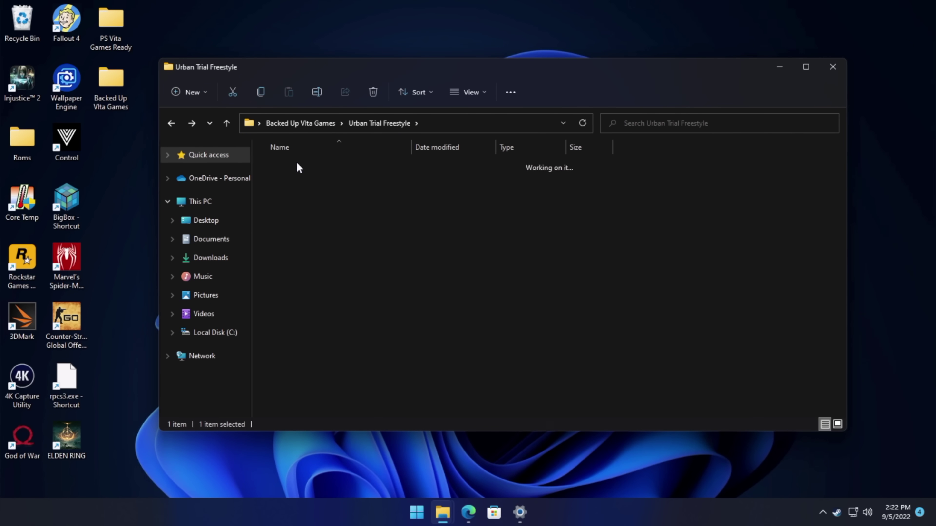
{"action": "double_click", "coordinate": [296, 165]}
Compress all files and folders inside PCSB00038 into PCSB00038.zip with 7-Zip
{"action": "left_click_drag", "start_coordinate": [351, 272], "coordinate": [307, 161]}
{"action": "left_click", "coordinate": [370, 287]}
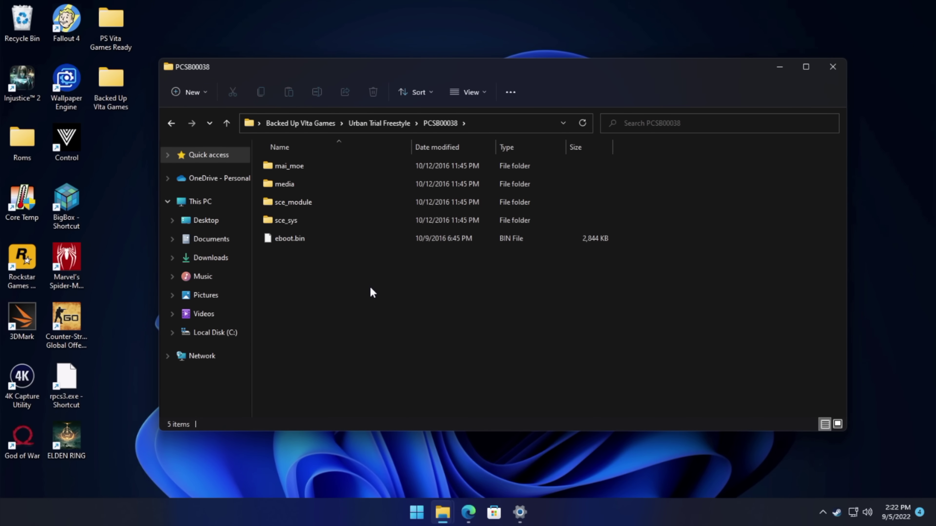
{"action": "left_click_drag", "start_coordinate": [369, 288], "coordinate": [297, 163]}
{"action": "right_click", "coordinate": [297, 164]}
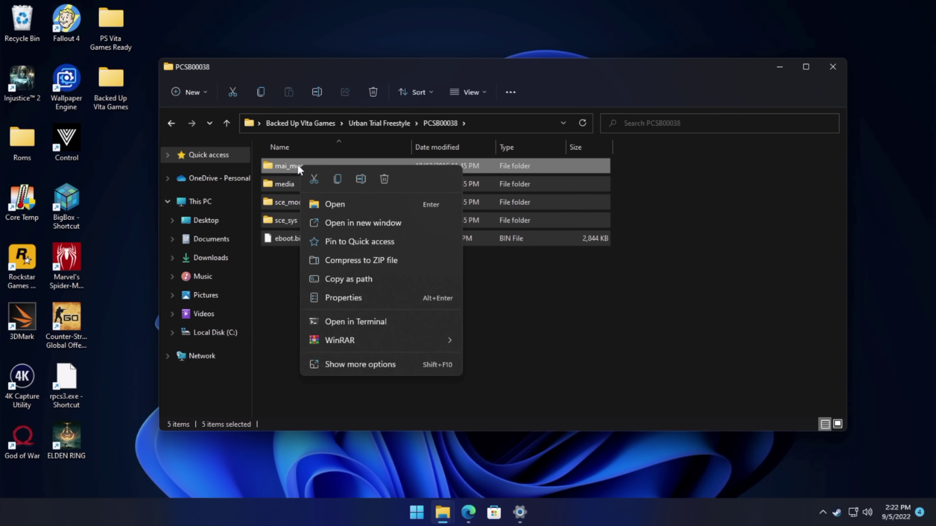
{"action": "left_click", "coordinate": [401, 365]}
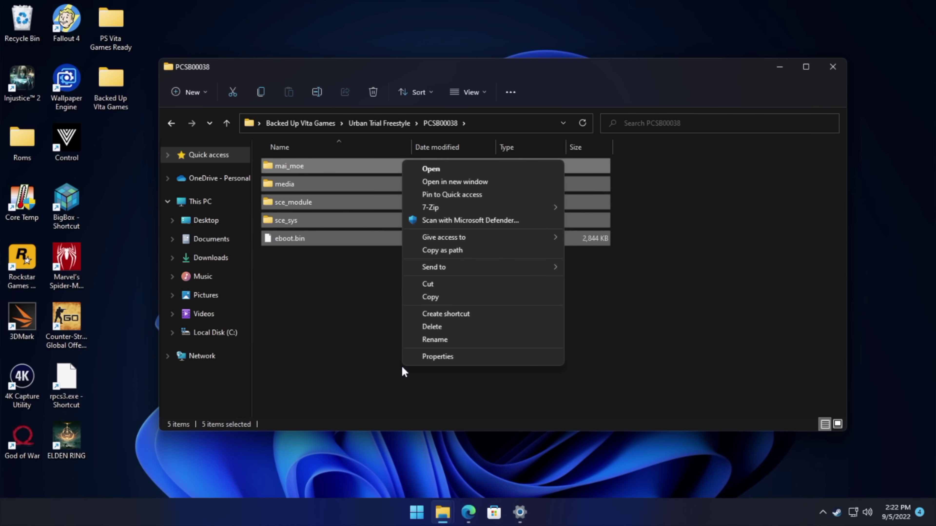
{"action": "mouse_move", "coordinate": [445, 210]}
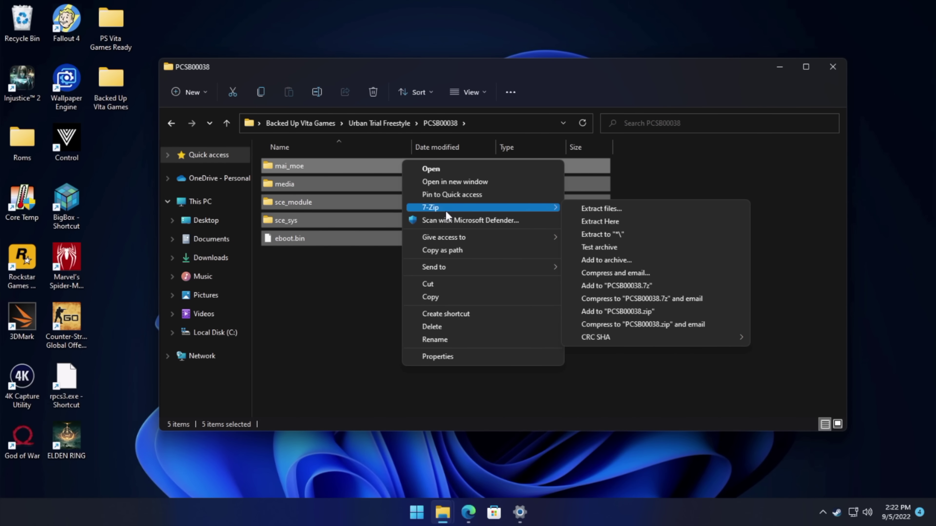
{"action": "left_click", "coordinate": [644, 312]}
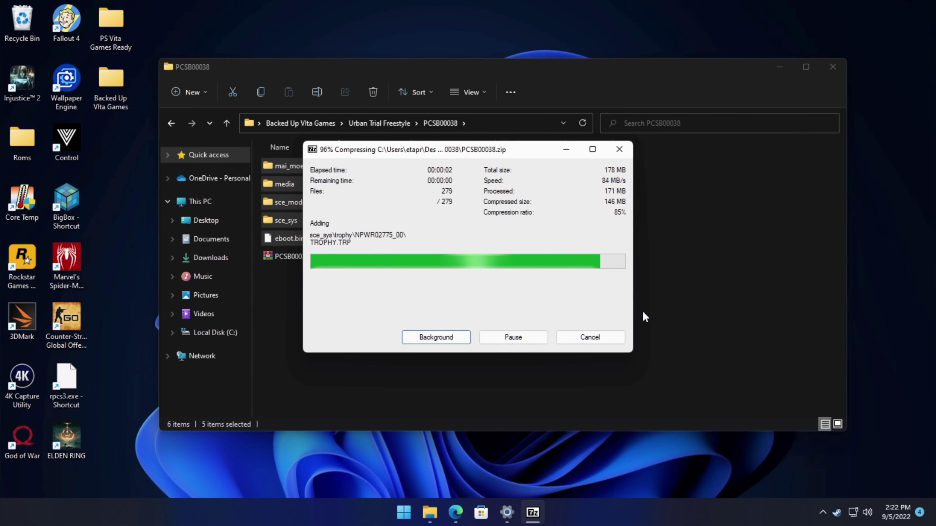
Move PCSB00038.zip to the desktop and close the game folder window
{"action": "left_click_drag", "start_coordinate": [291, 255], "coordinate": [125, 180]}
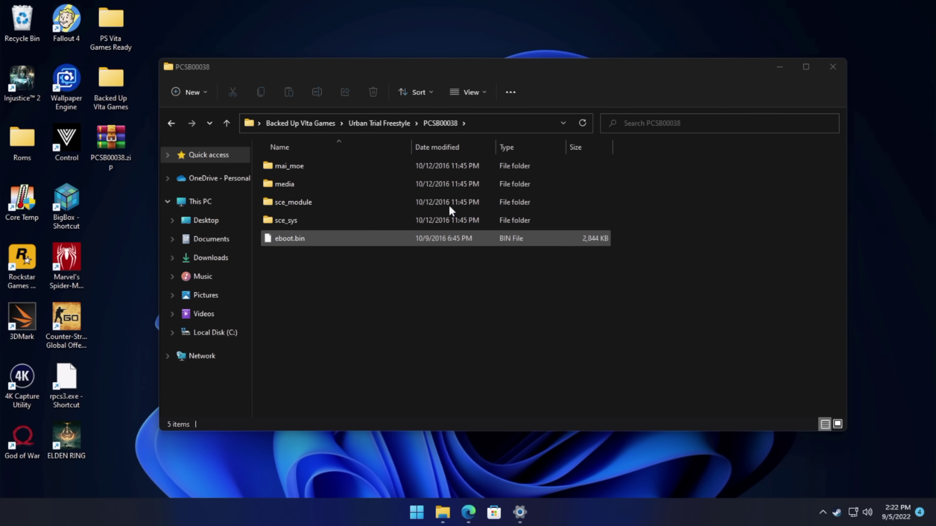
{"action": "left_click", "coordinate": [833, 69]}
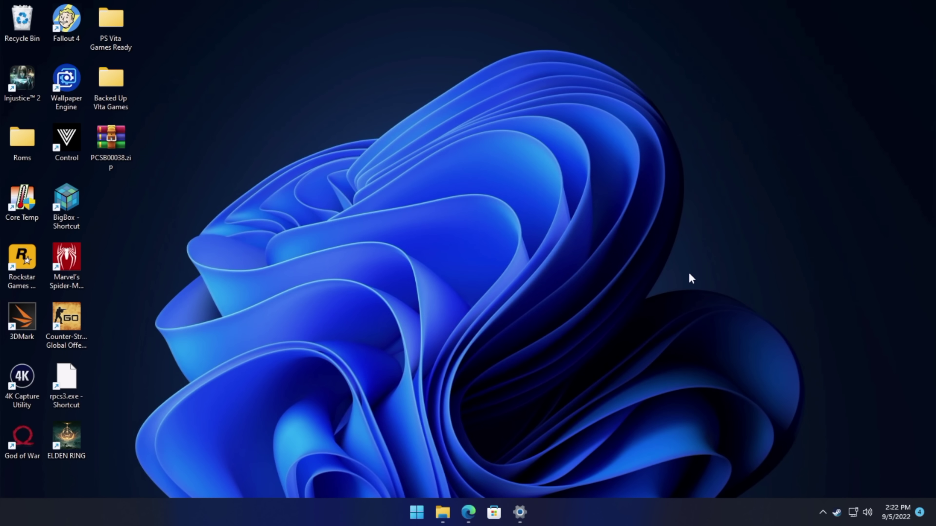
{"action": "left_click", "coordinate": [592, 361]}
Download the Windows Nightlies build from the Vita3K site in Edge, show it in the Downloads folder and minimize the browser
{"action": "left_click", "coordinate": [468, 512]}
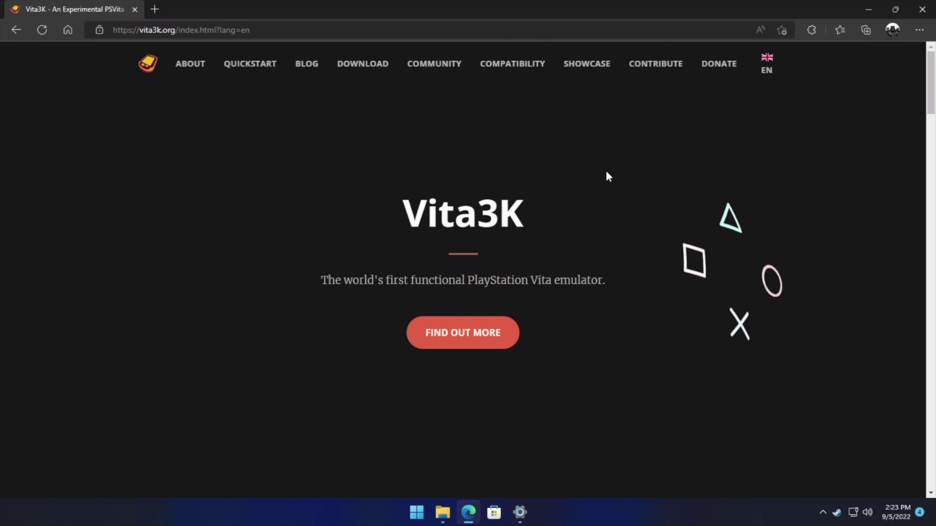
{"action": "left_click", "coordinate": [368, 66]}
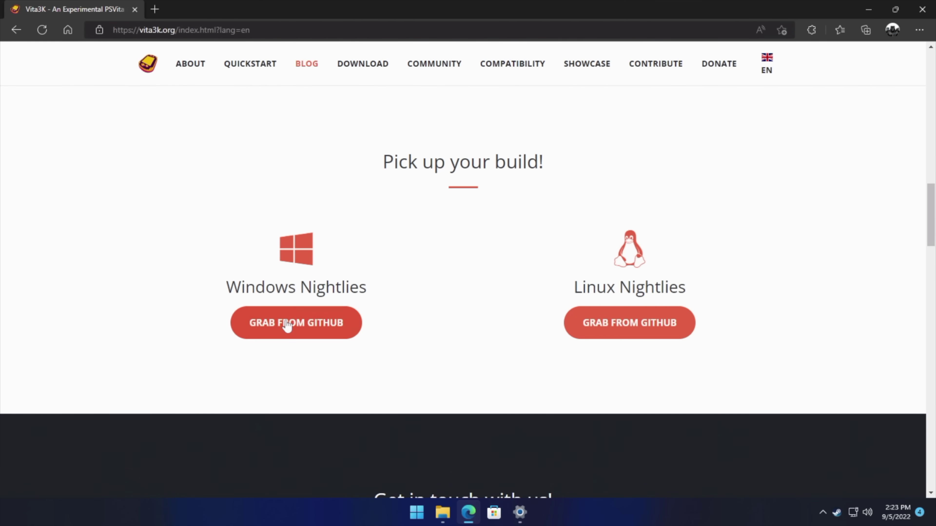
{"action": "left_click", "coordinate": [287, 325]}
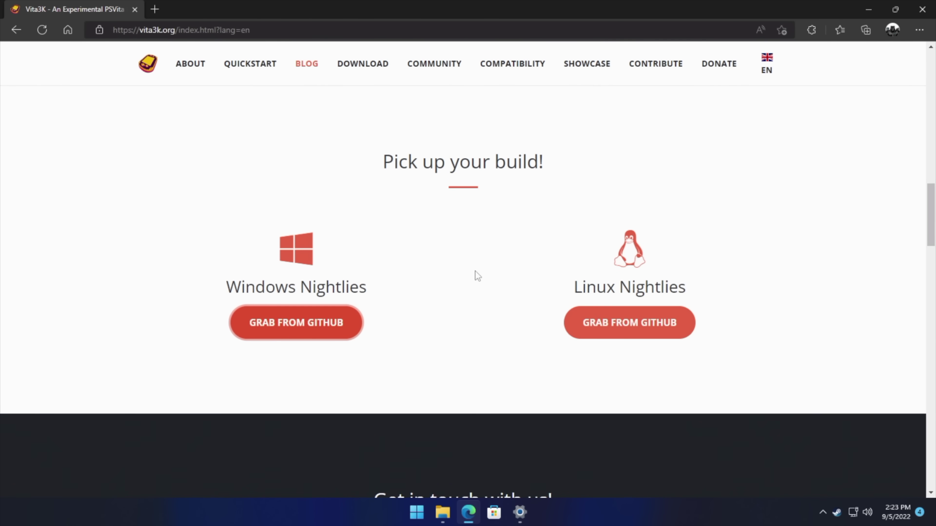
{"action": "left_click", "coordinate": [825, 77]}
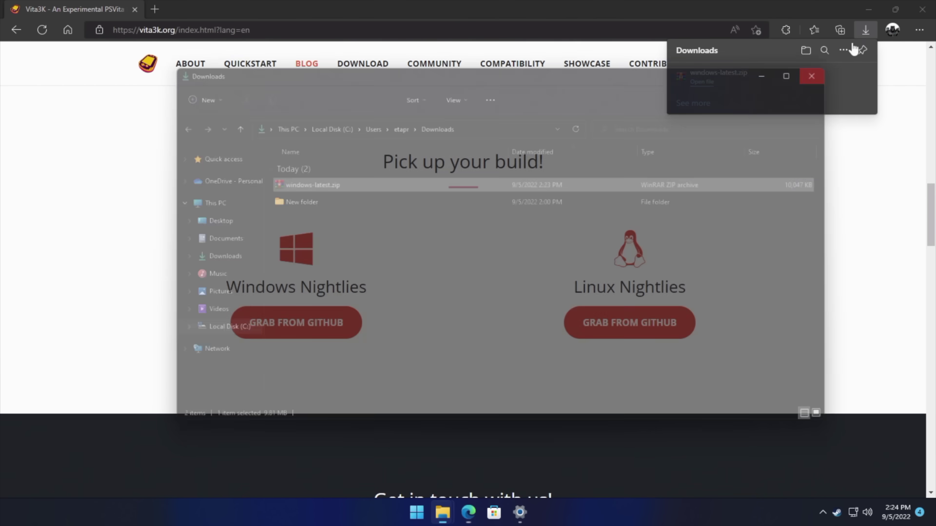
{"action": "left_click", "coordinate": [875, 15]}
{"action": "left_click", "coordinate": [868, 9]}
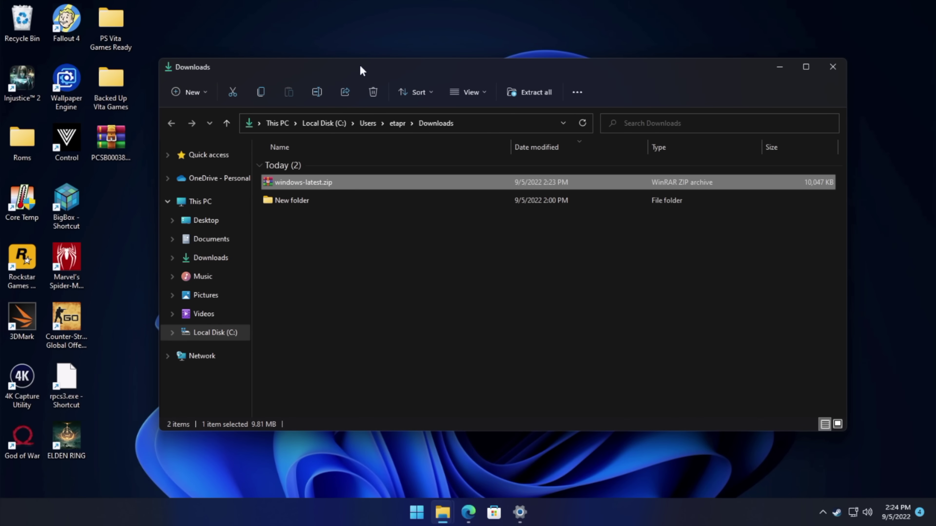
Extract windows-latest.zip in Downloads to its own windows-latest folder with WinRAR
{"action": "left_click_drag", "start_coordinate": [359, 66], "coordinate": [376, 49]}
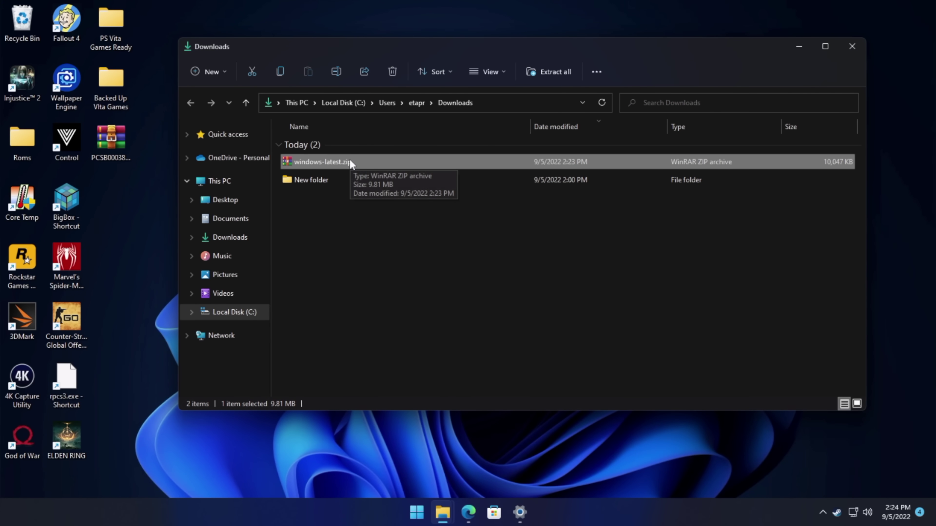
{"action": "right_click", "coordinate": [365, 163]}
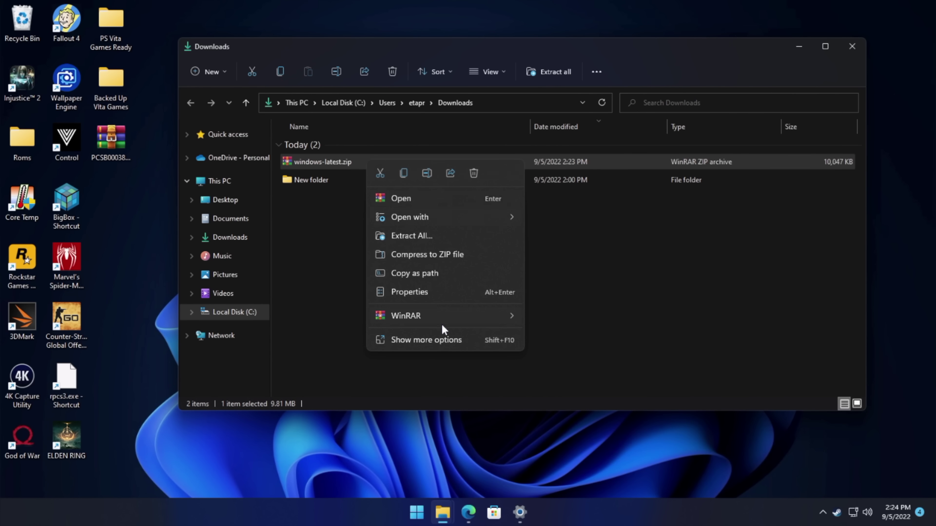
{"action": "mouse_move", "coordinate": [439, 323]}
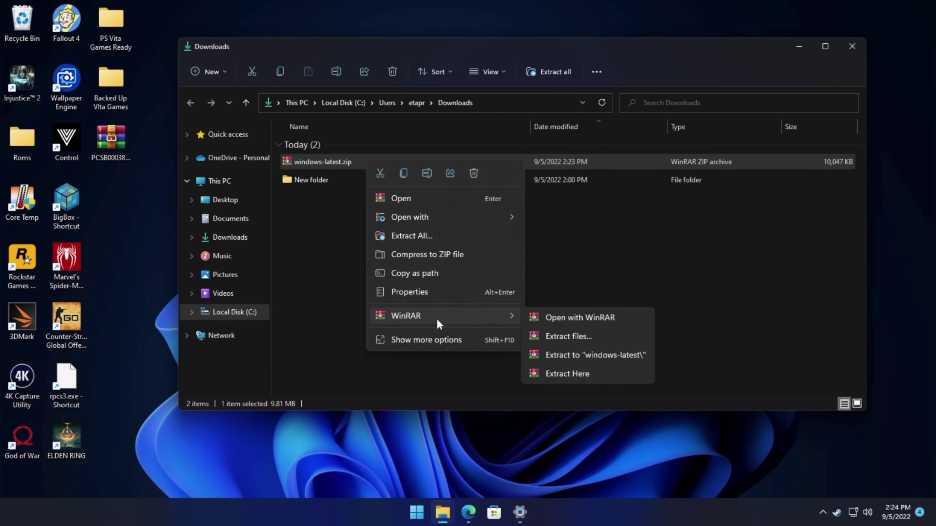
{"action": "left_click", "coordinate": [574, 354]}
Launch Vita3K.exe from the extracted windows-latest folder and minimize the folder window
{"action": "double_click", "coordinate": [355, 180]}
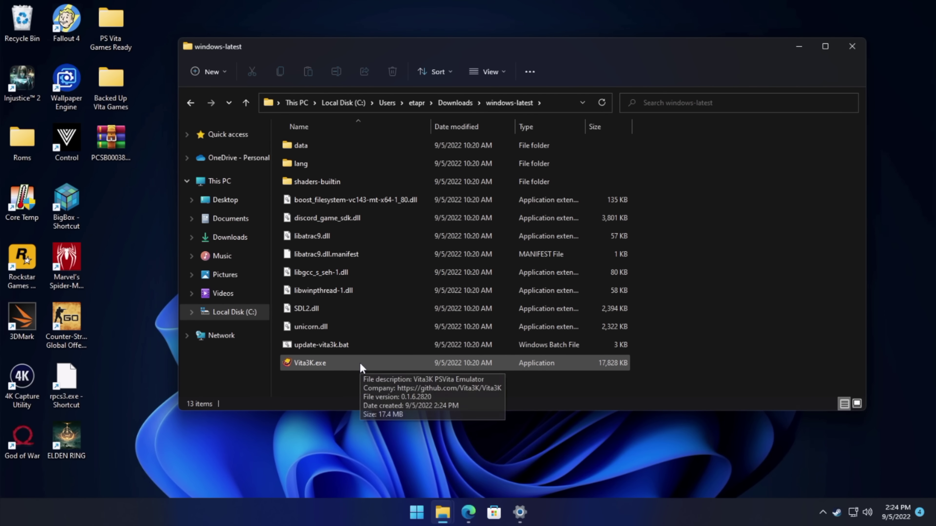
{"action": "double_click", "coordinate": [370, 363]}
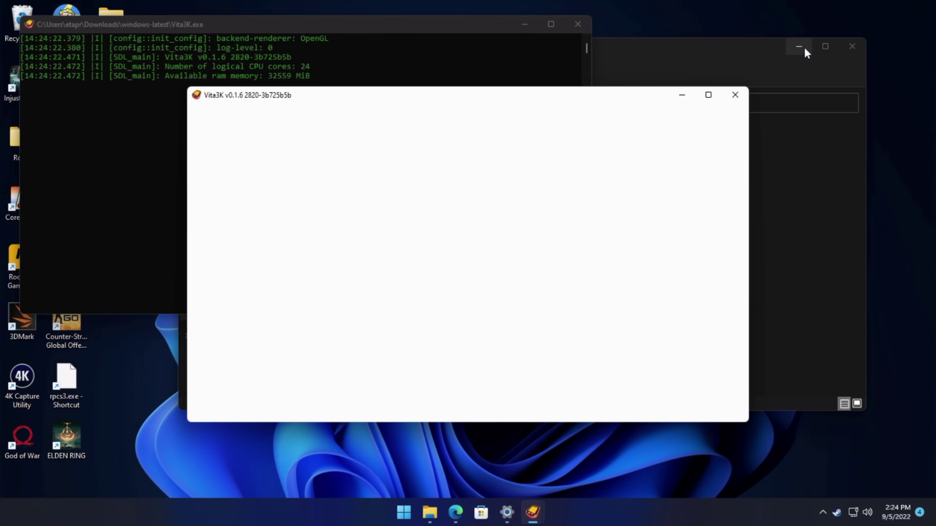
{"action": "left_click", "coordinate": [799, 47]}
Arrange the Vita3K windows, accept English (United States) as the setup language and keep the default emulator path
{"action": "left_click_drag", "start_coordinate": [457, 93], "coordinate": [551, 107]}
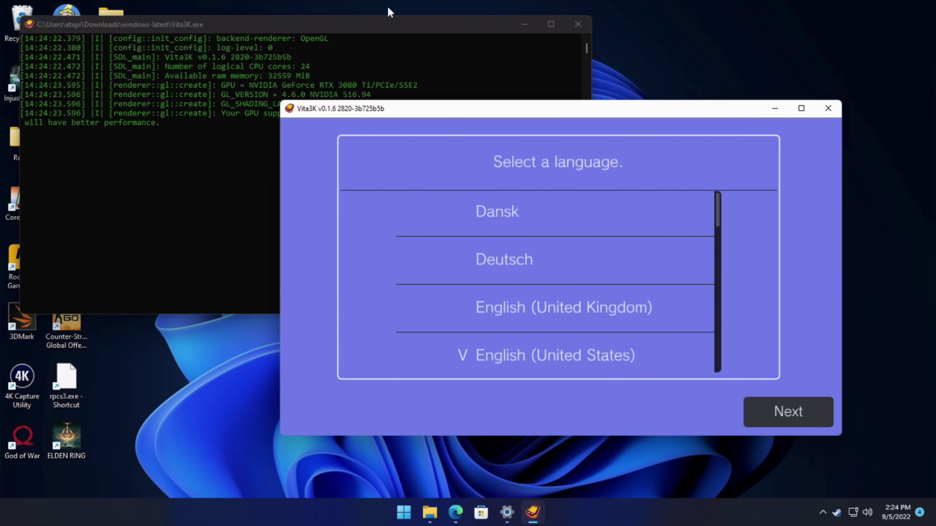
{"action": "left_click_drag", "start_coordinate": [298, 23], "coordinate": [287, 41]}
{"action": "left_click_drag", "start_coordinate": [615, 111], "coordinate": [500, 90]}
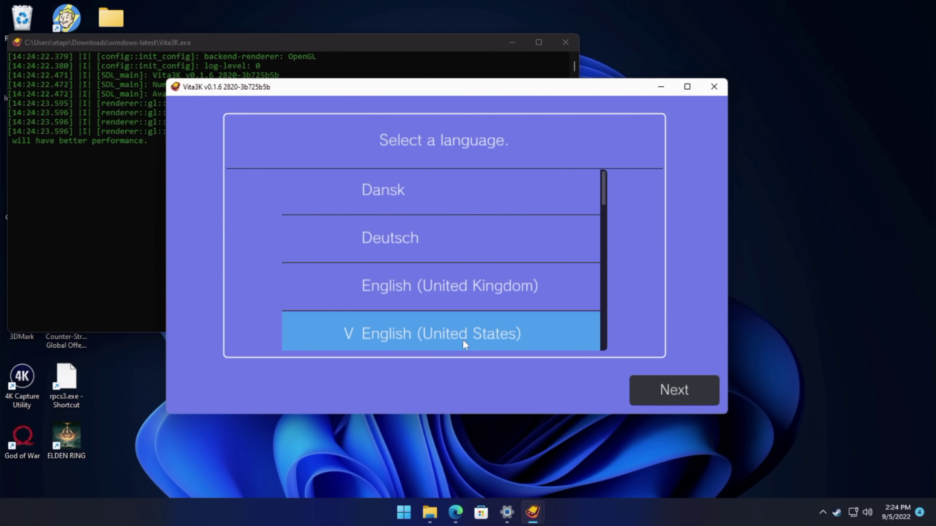
{"action": "left_click", "coordinate": [681, 392]}
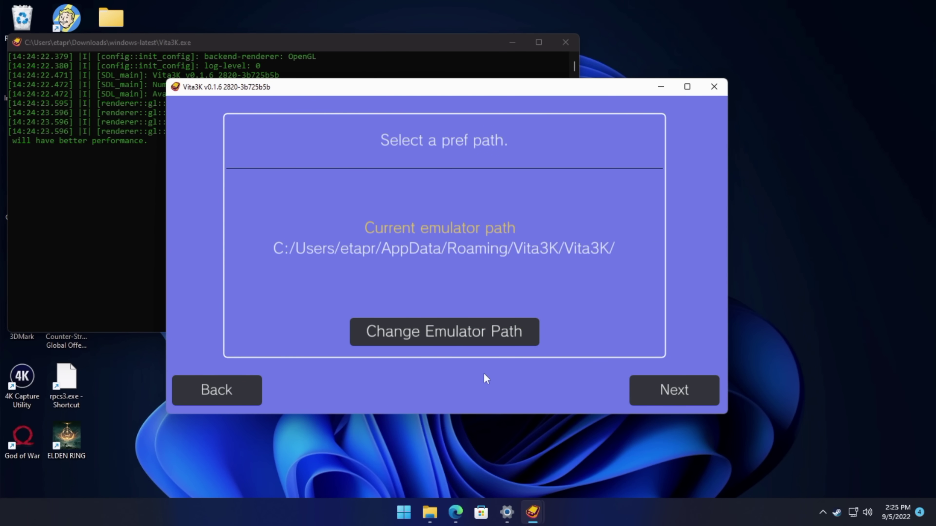
{"action": "left_click", "coordinate": [661, 397]}
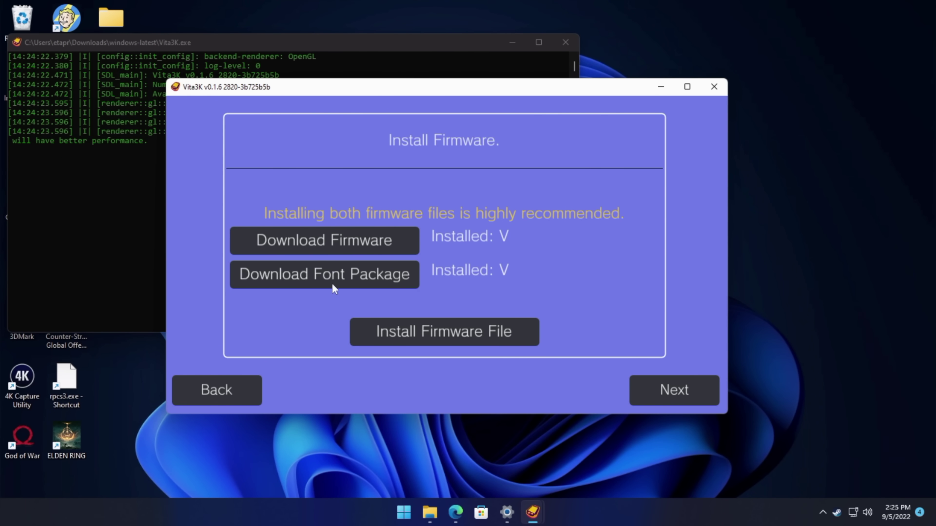
Download the firmware file PSVUPDAT.PUP from the PlayStation system software page, keep it despite the security warning and minimize the browser
{"action": "left_click", "coordinate": [335, 247]}
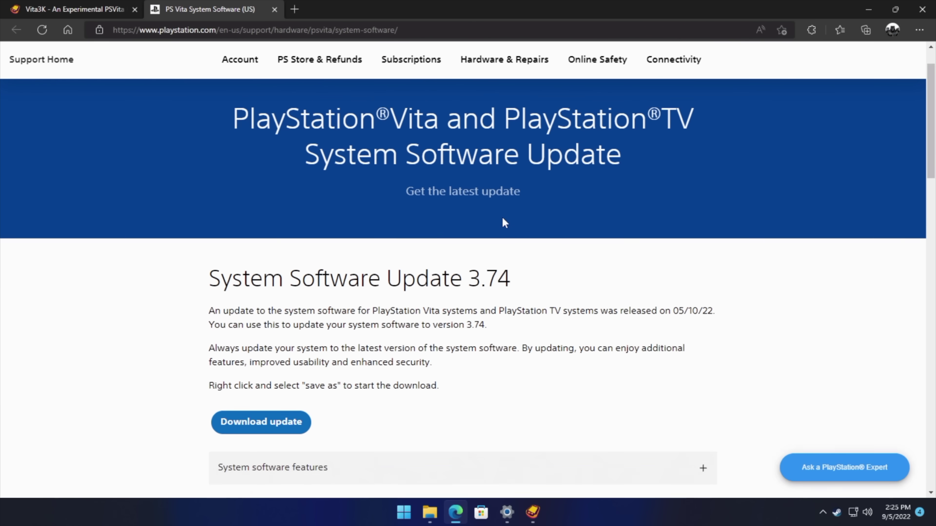
{"action": "scroll", "coordinate": [504, 222], "scroll_direction": "down", "scroll_amount": 2}
{"action": "left_click", "coordinate": [290, 333]}
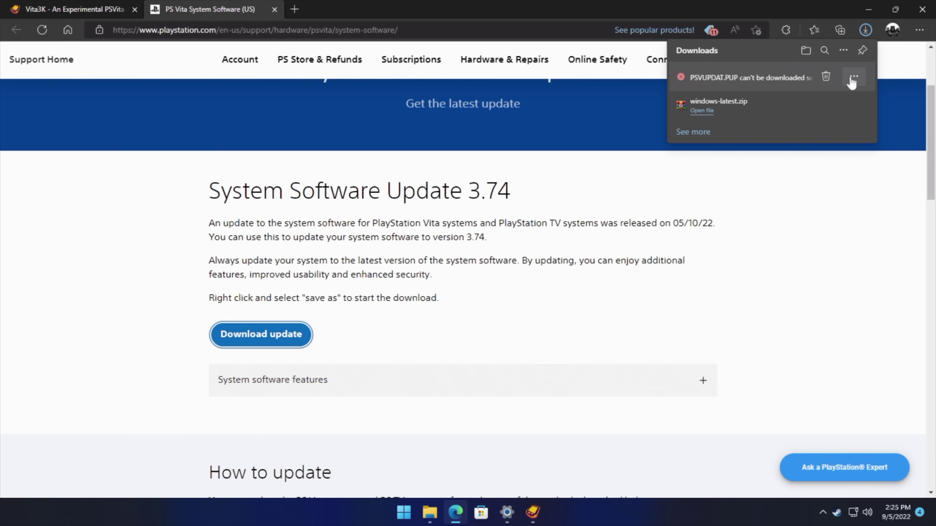
{"action": "left_click", "coordinate": [852, 78]}
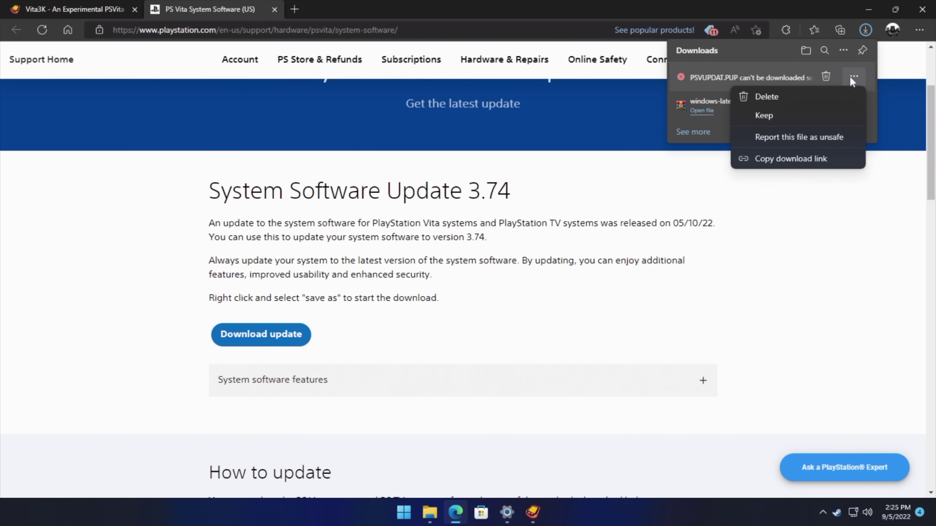
{"action": "left_click", "coordinate": [781, 116]}
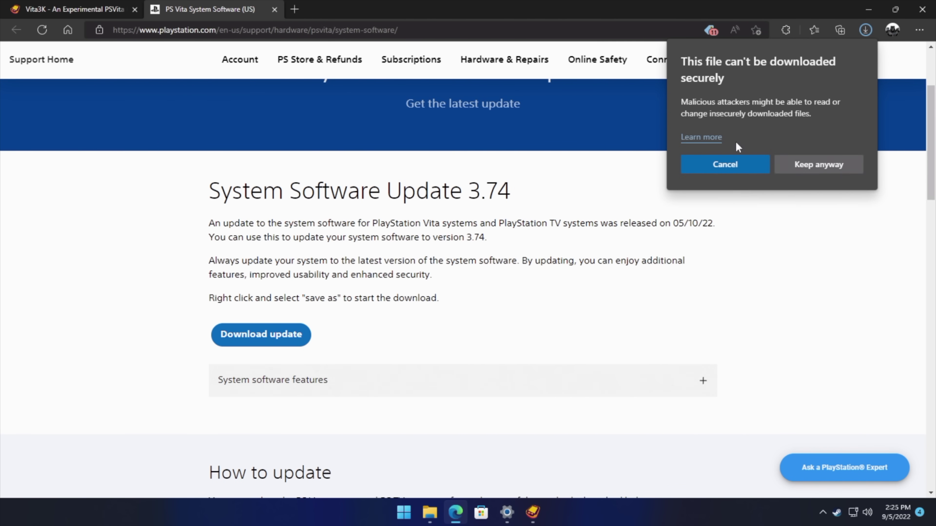
{"action": "left_click", "coordinate": [811, 165]}
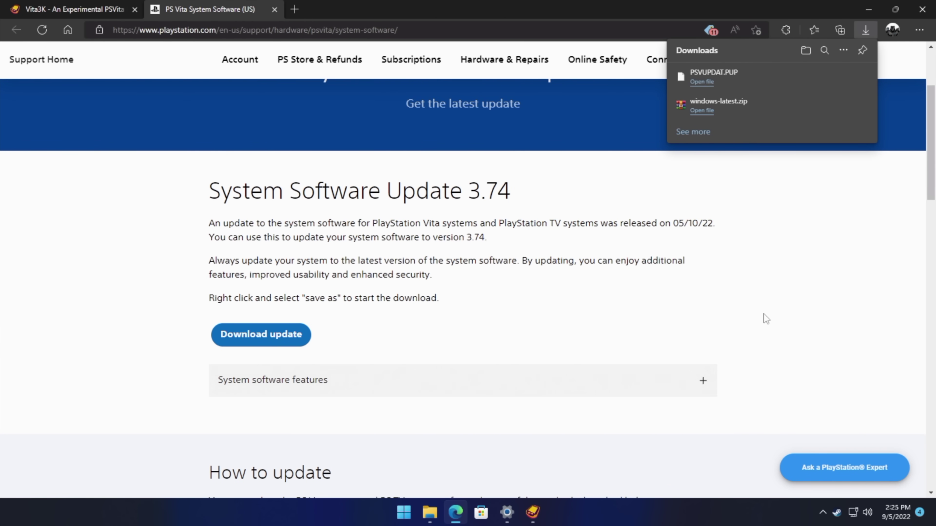
{"action": "left_click", "coordinate": [868, 10]}
{"action": "left_click", "coordinate": [867, 9]}
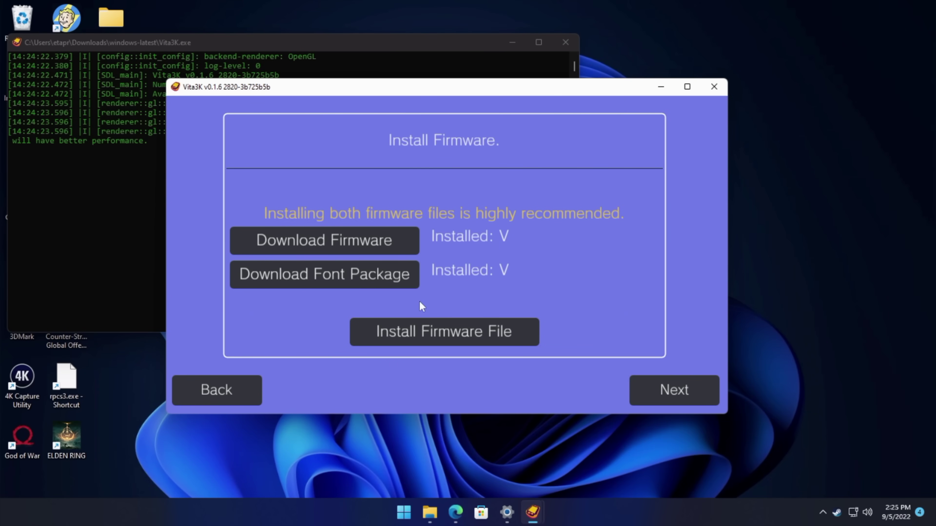
Download the font package PSP2UPDAT.PUP, check the Downloads folder for both firmware files and return to the Vita3K setup
{"action": "left_click", "coordinate": [338, 282]}
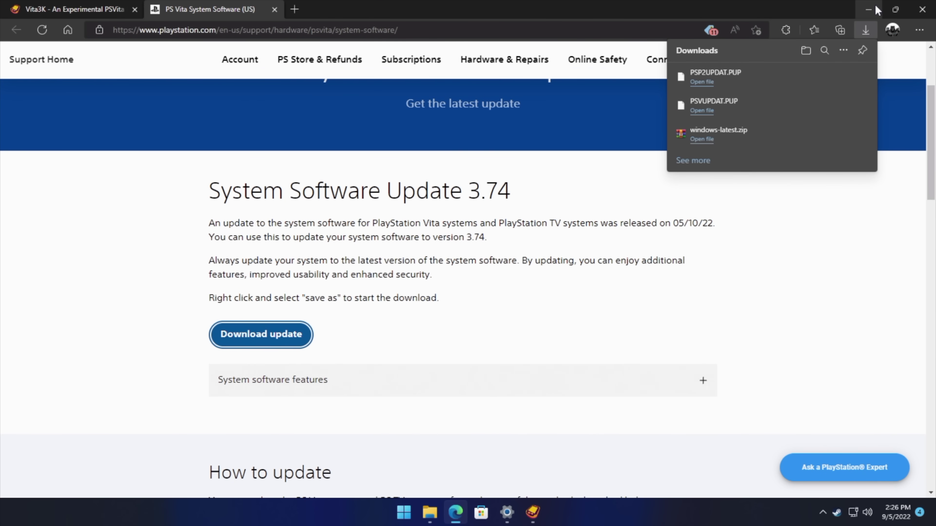
{"action": "left_click", "coordinate": [869, 9]}
{"action": "mouse_move", "coordinate": [437, 514]}
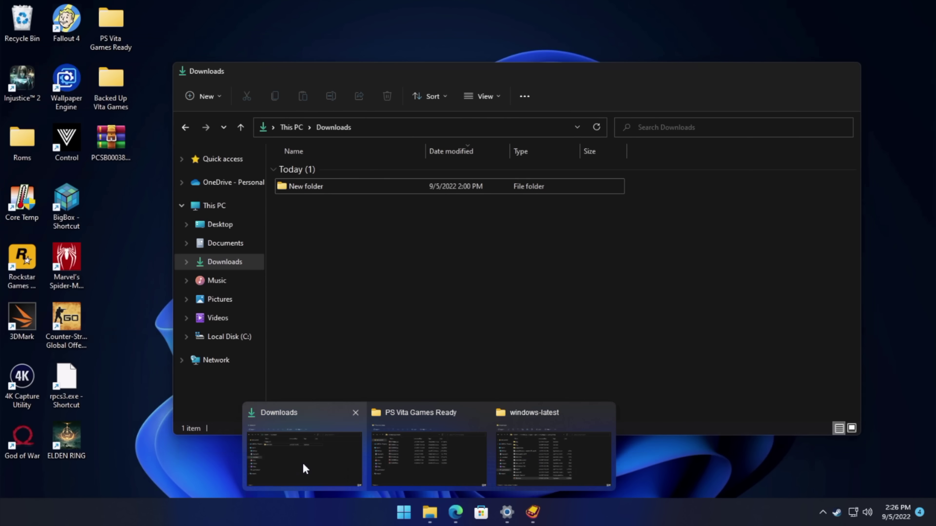
{"action": "left_click", "coordinate": [303, 463]}
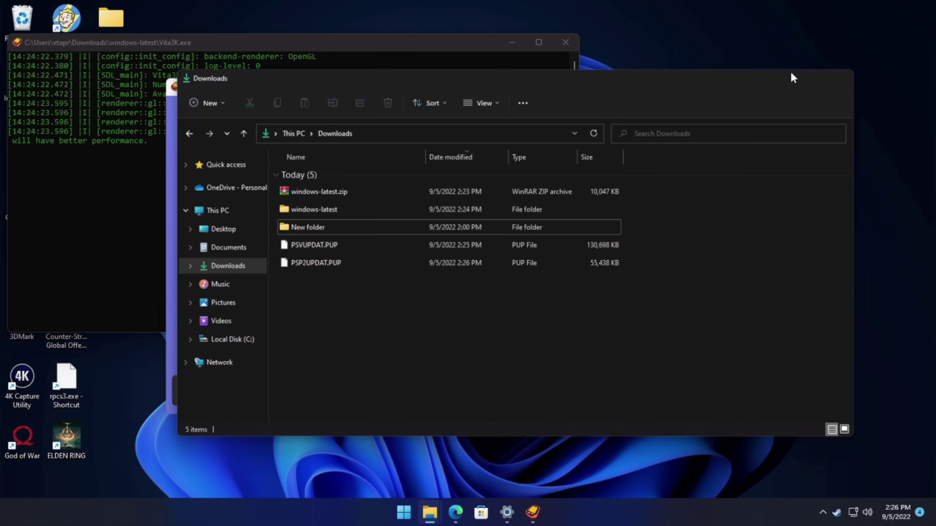
{"action": "left_click", "coordinate": [794, 70]}
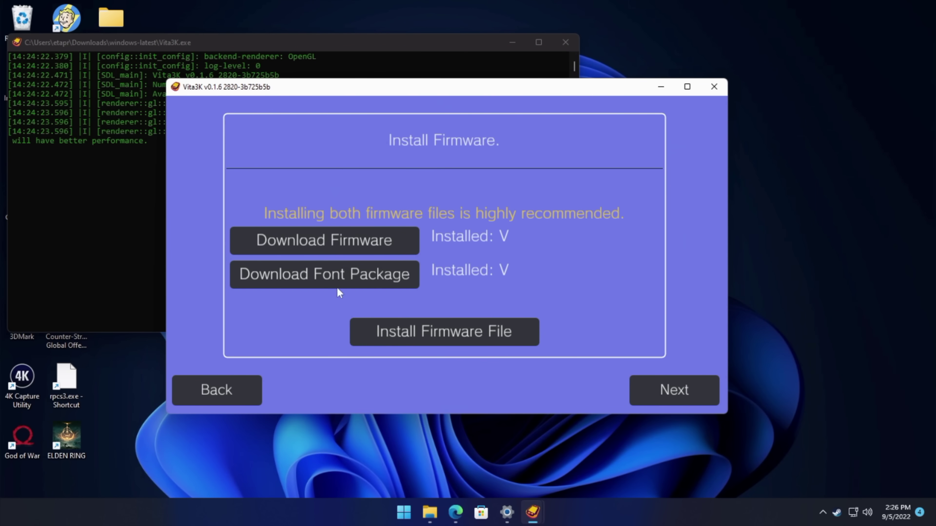
Install the firmware from PSVUPDAT.PUP in Downloads and acknowledge the installation without deleting the file
{"action": "left_click", "coordinate": [427, 332]}
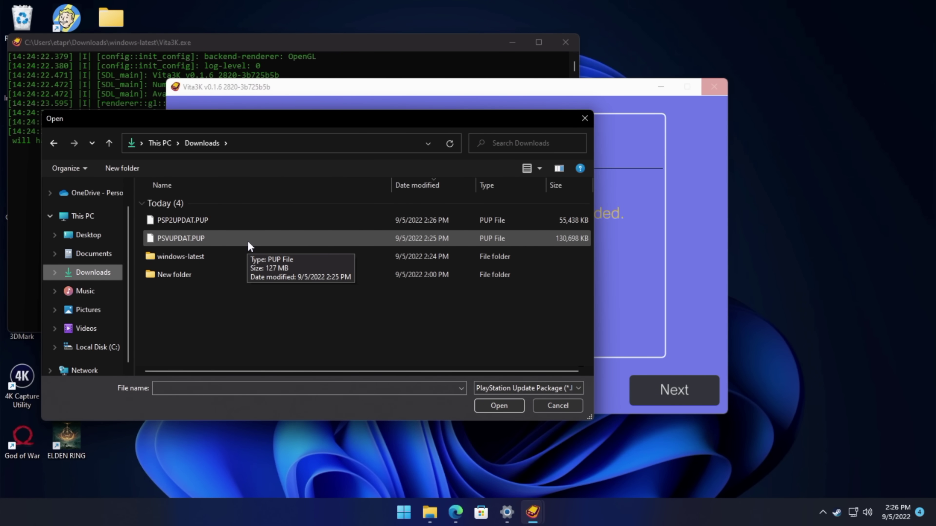
{"action": "double_click", "coordinate": [247, 241]}
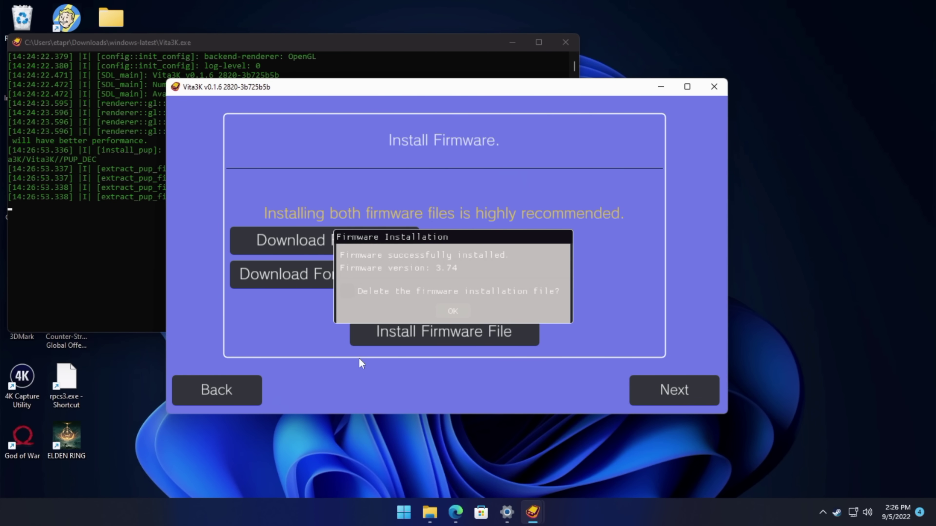
{"action": "left_click", "coordinate": [452, 307]}
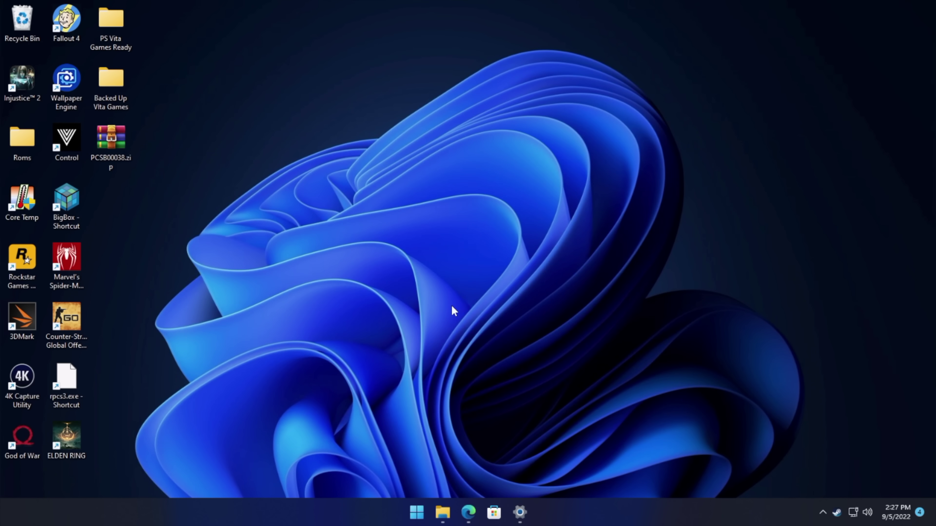
Return to the Vita3K firmware setup and install the font package from PSP2UPDAT.PUP, keeping the installation file
{"action": "left_click", "coordinate": [442, 513]}
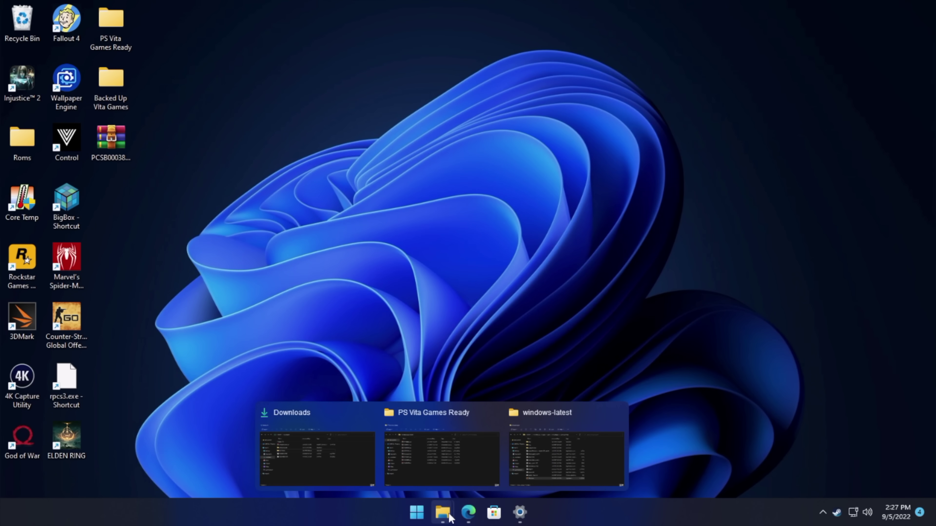
{"action": "left_click", "coordinate": [312, 460]}
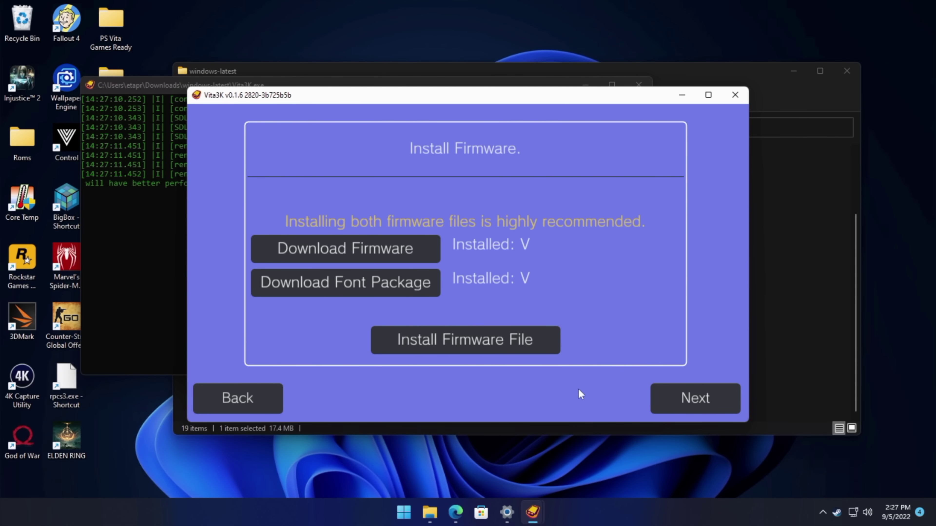
{"action": "left_click", "coordinate": [463, 341]}
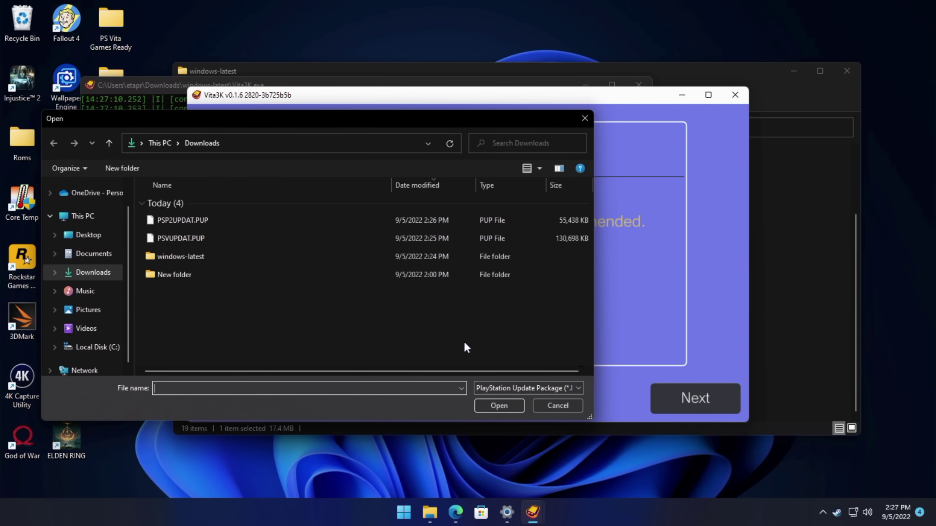
{"action": "double_click", "coordinate": [239, 221]}
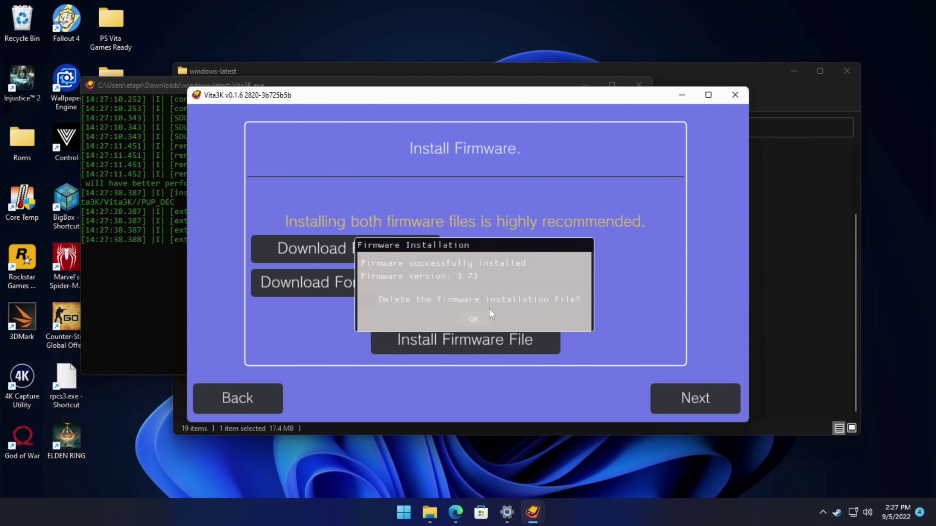
{"action": "left_click", "coordinate": [474, 319]}
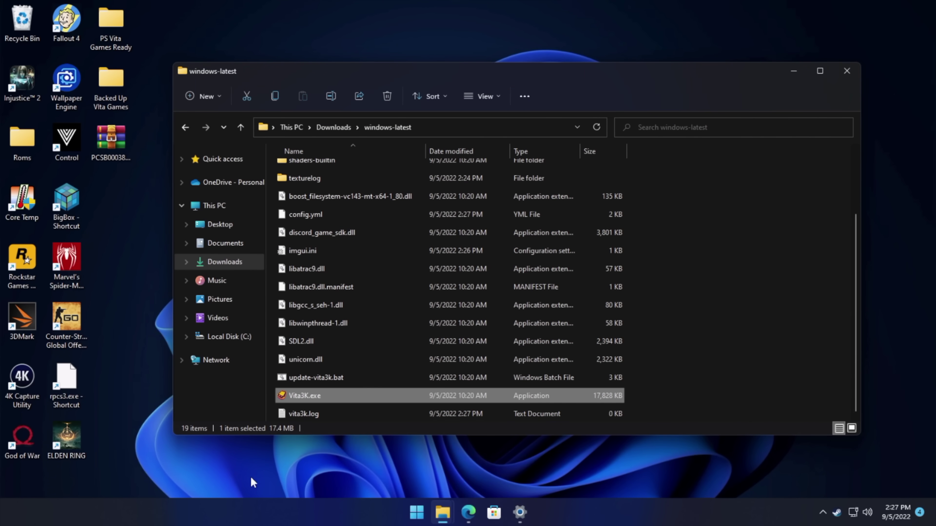
Relaunch Vita3K.exe and complete the initial setup with English (United States), the default path and Info Bar Visible enabled
{"action": "double_click", "coordinate": [343, 398]}
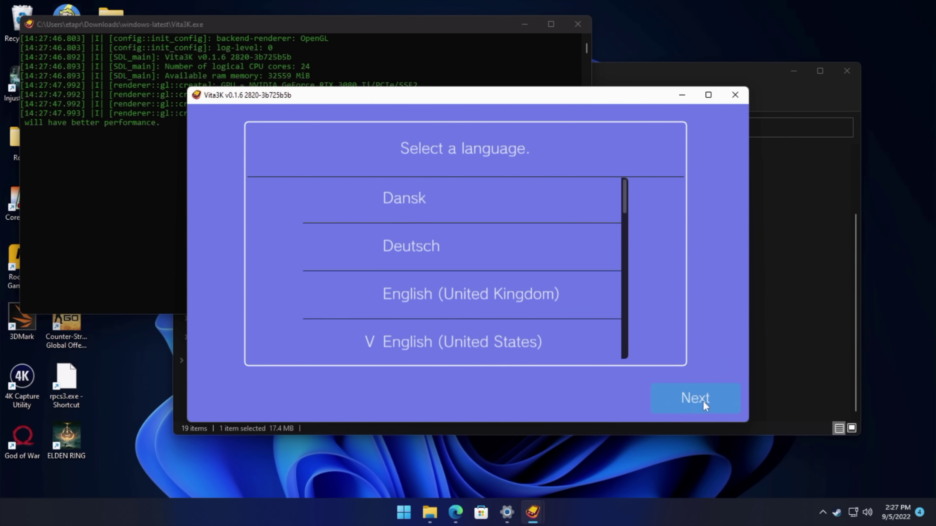
{"action": "left_click", "coordinate": [703, 401]}
{"action": "left_click", "coordinate": [695, 401]}
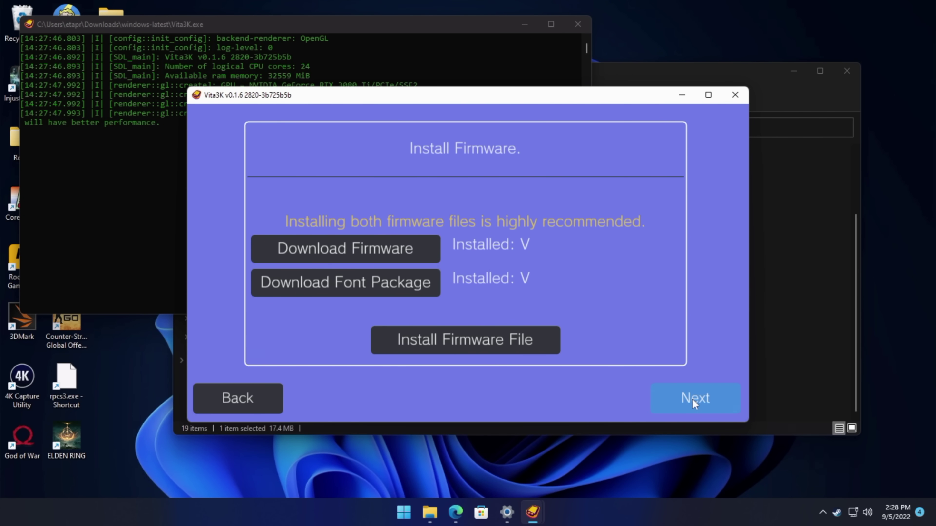
{"action": "left_click", "coordinate": [694, 401]}
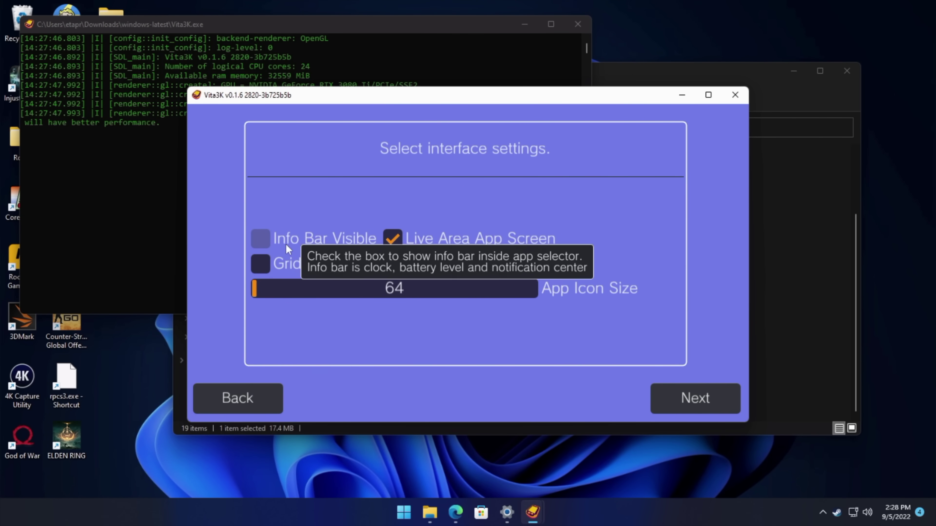
{"action": "left_click", "coordinate": [316, 239]}
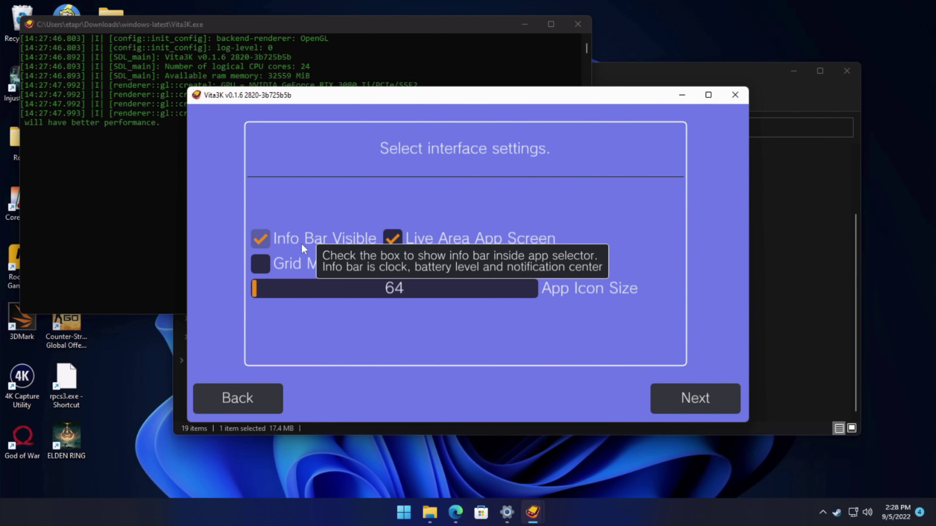
{"action": "left_click", "coordinate": [718, 407]}
{"action": "left_click", "coordinate": [494, 344]}
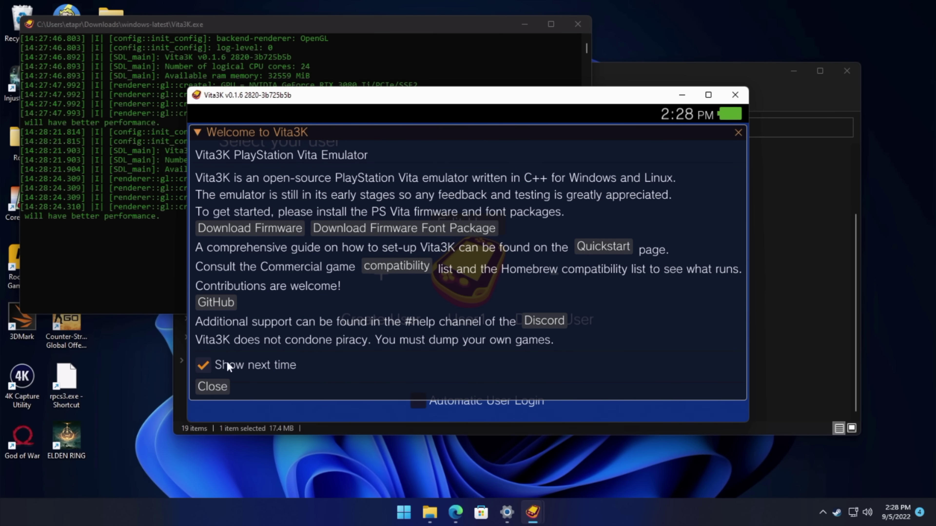
Turn off showing the welcome screen next time, create a user named User1 with the default avatar and log in
{"action": "left_click", "coordinate": [203, 365]}
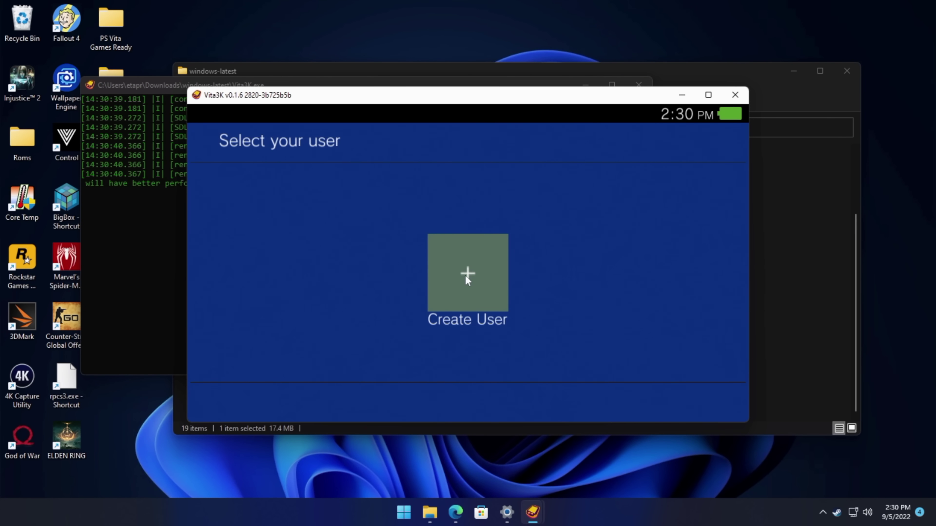
{"action": "left_click", "coordinate": [465, 276]}
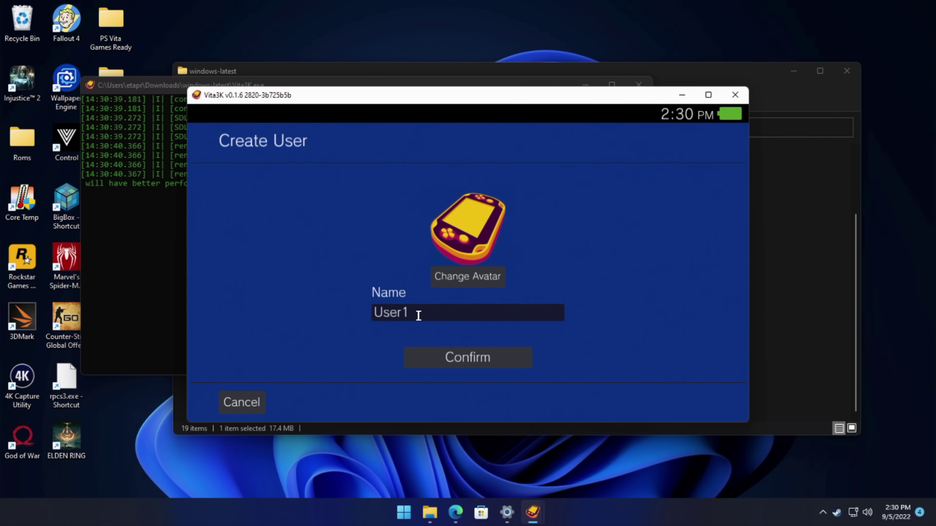
{"action": "left_click", "coordinate": [442, 350]}
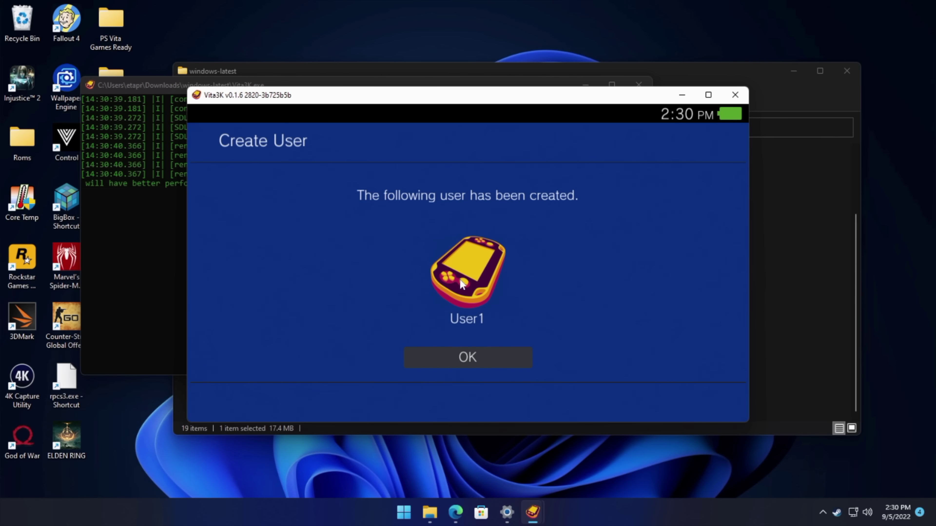
{"action": "left_click", "coordinate": [457, 357]}
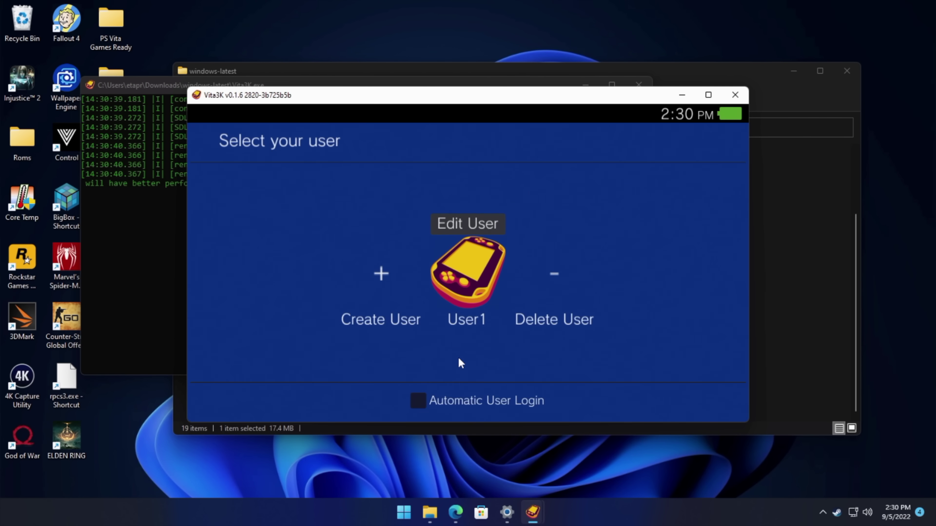
{"action": "left_click", "coordinate": [464, 298]}
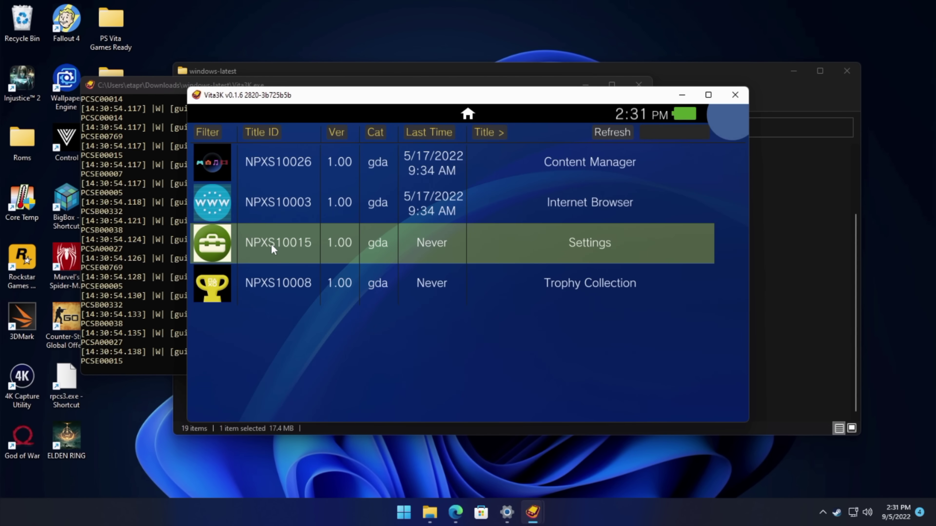
Open and start the Content Manager app to view its categories, and go back to its live area screen
{"action": "left_click", "coordinate": [269, 168]}
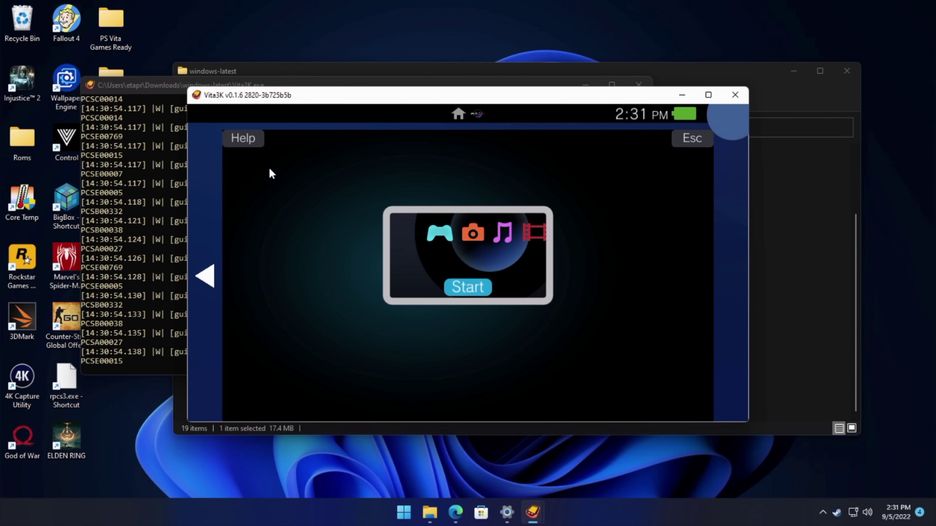
{"action": "left_click", "coordinate": [452, 279]}
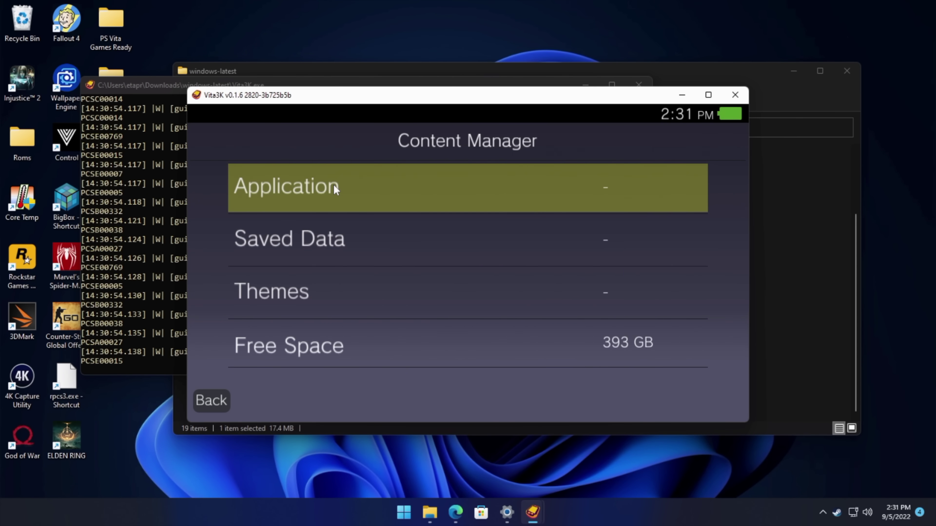
{"action": "left_click", "coordinate": [215, 401]}
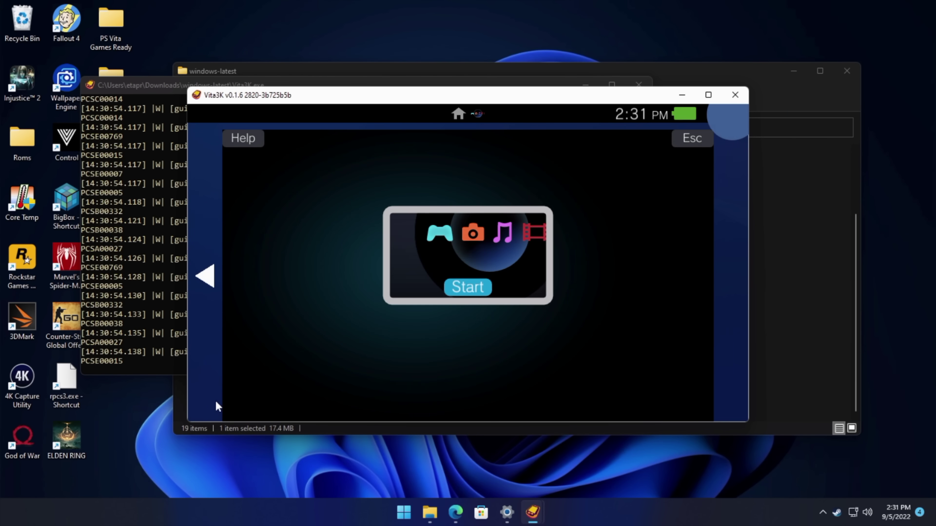
Start the Settings app from the home list to view its categories, and close it back to the home list
{"action": "left_click", "coordinate": [214, 283]}
{"action": "left_click", "coordinate": [286, 248]}
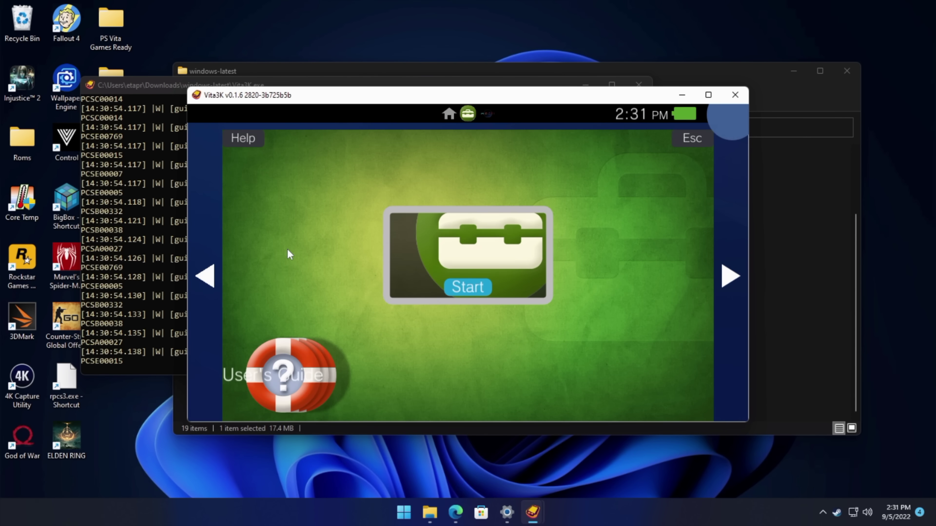
{"action": "left_click", "coordinate": [470, 280]}
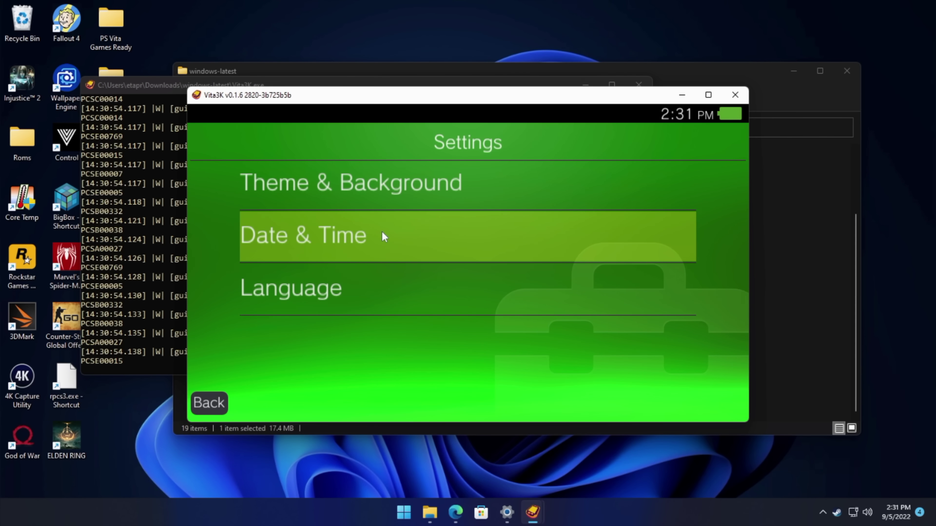
{"action": "left_click", "coordinate": [208, 402]}
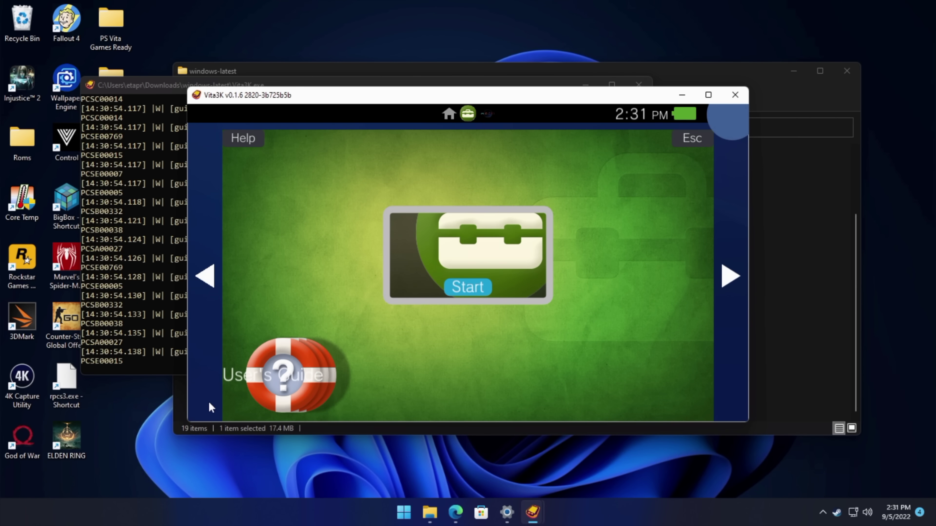
{"action": "left_click", "coordinate": [691, 141]}
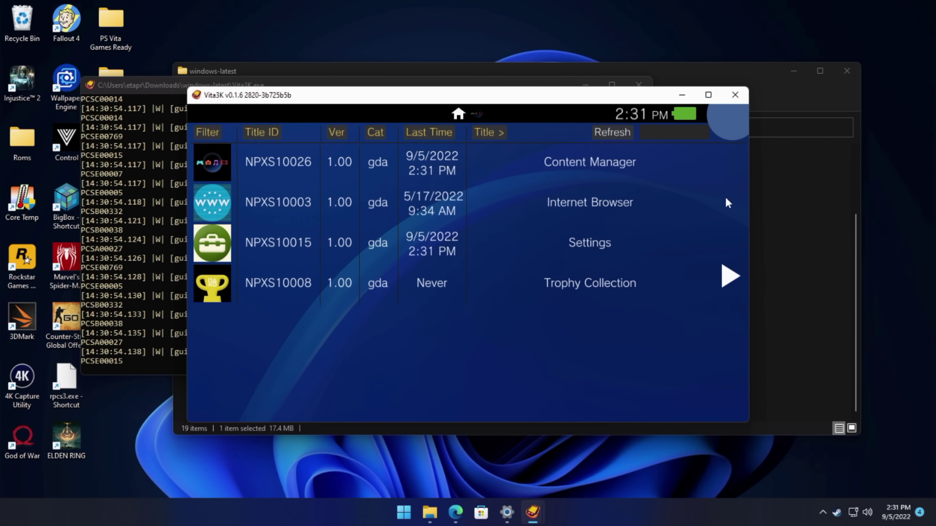
Install the game archive PCSA00027.zip as a single file from the desktop's PS Vita Games Ready folder, keeping the archive
{"action": "mouse_move", "coordinate": [328, 114]}
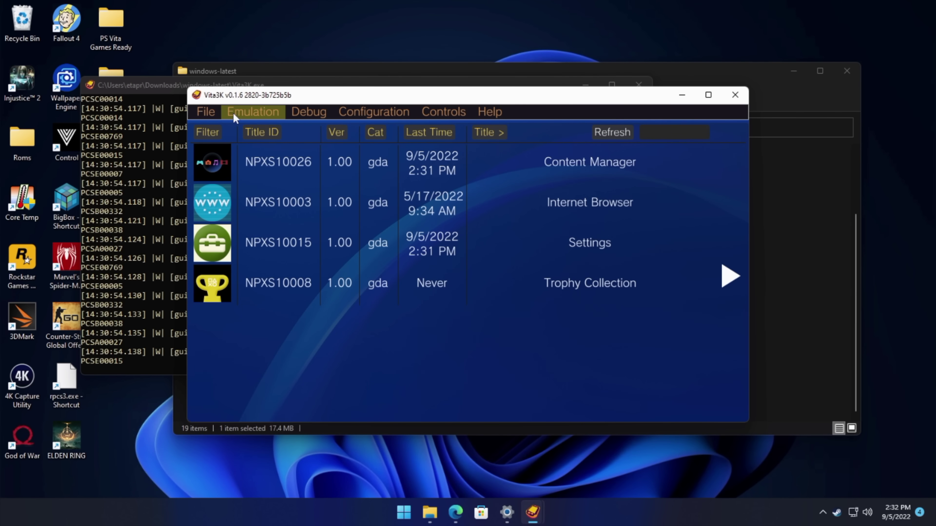
{"action": "left_click", "coordinate": [206, 112]}
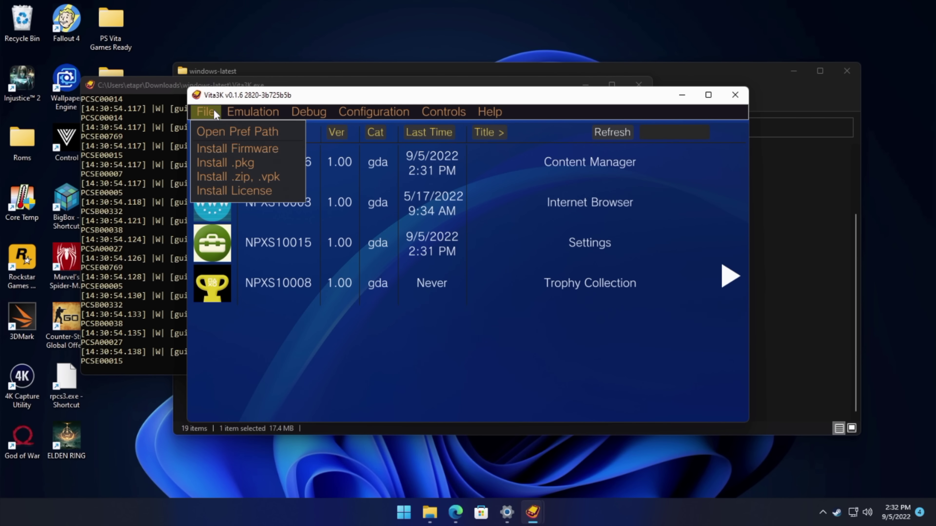
{"action": "left_click", "coordinate": [286, 178]}
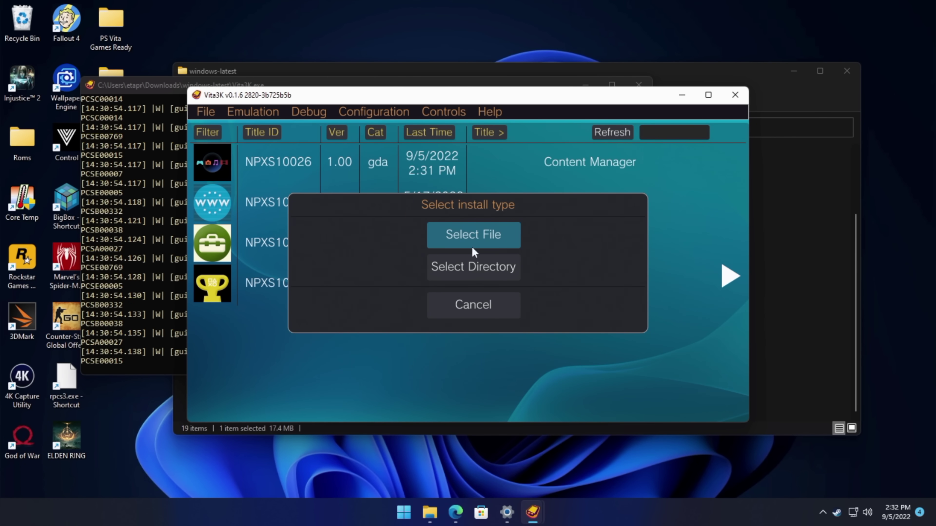
{"action": "left_click", "coordinate": [501, 236]}
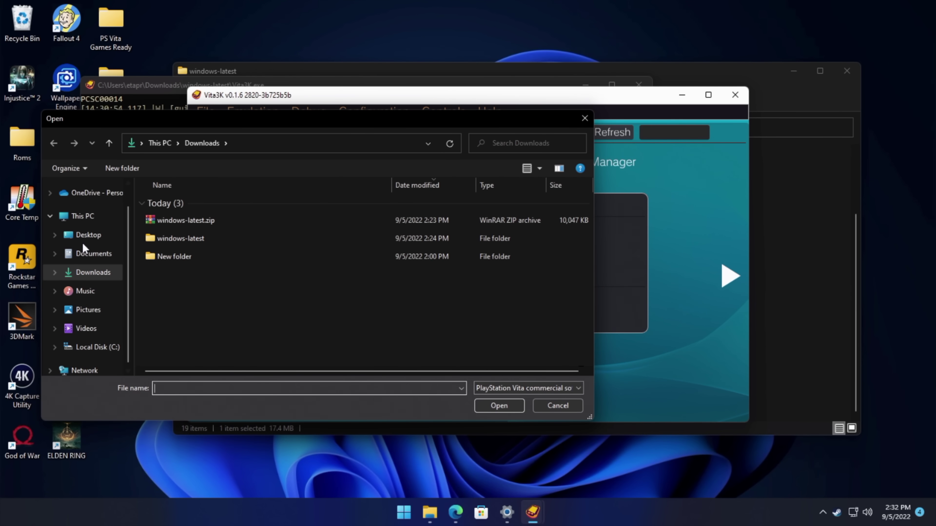
{"action": "left_click", "coordinate": [89, 235]}
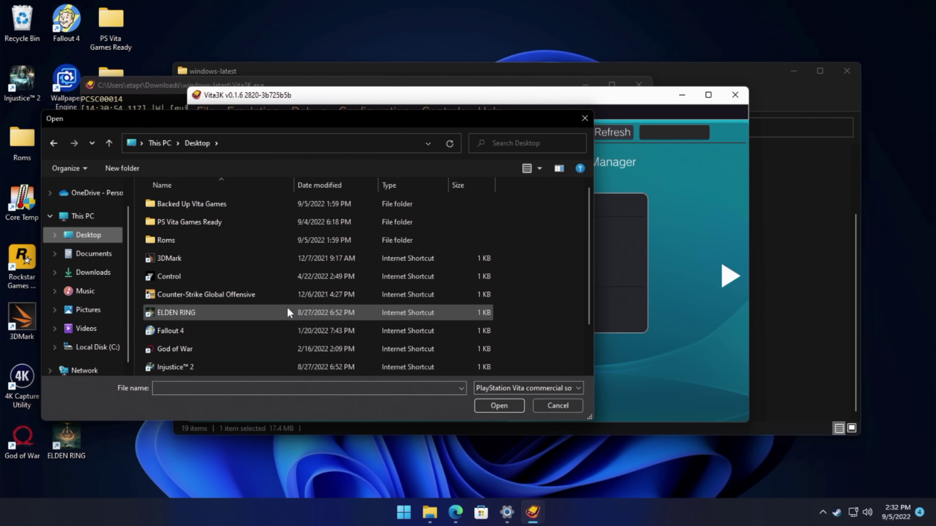
{"action": "double_click", "coordinate": [225, 223]}
{"action": "left_click", "coordinate": [210, 205]}
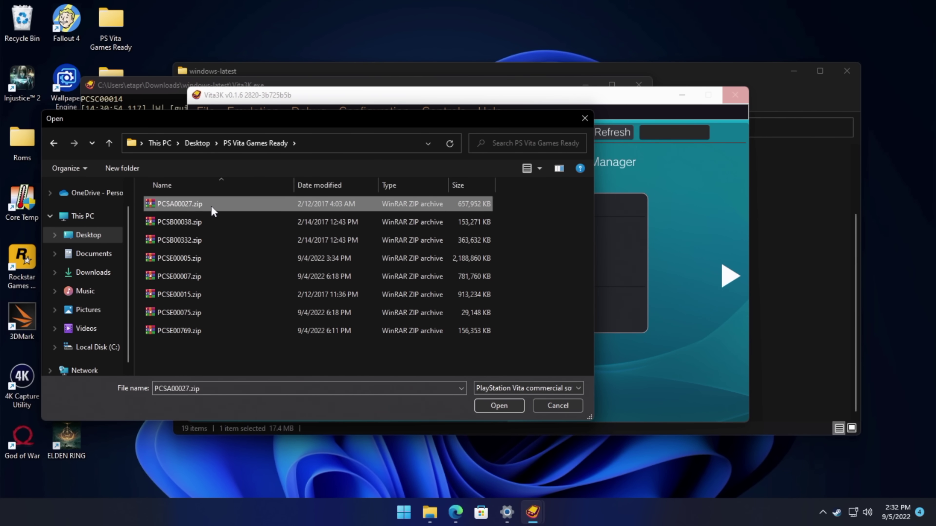
{"action": "double_click", "coordinate": [195, 205]}
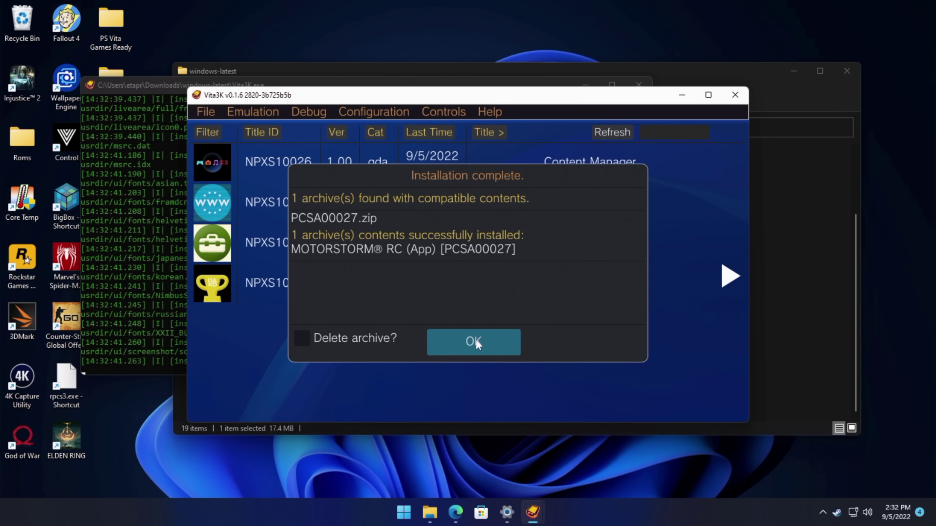
{"action": "left_click", "coordinate": [475, 341]}
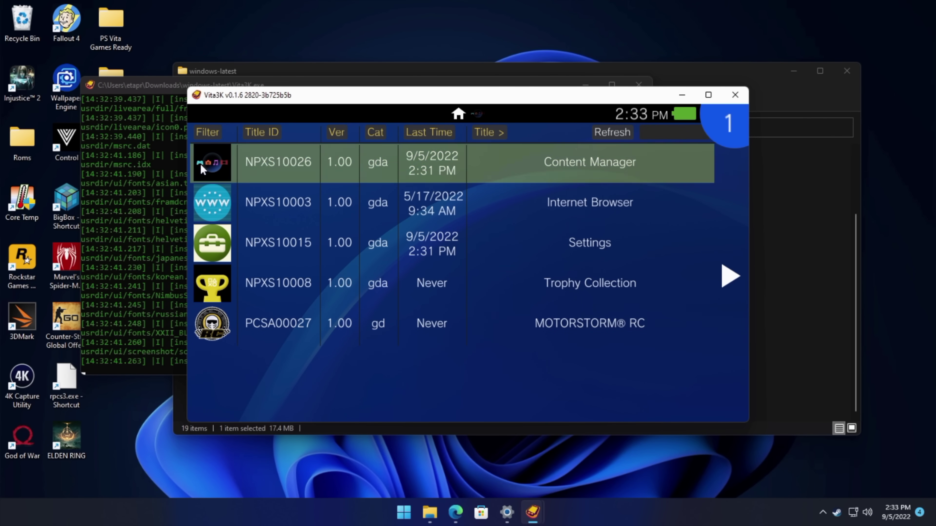
Install all game archives at once by selecting the desktop's PS Vita Games Ready folder as the install directory, keeping the archives
{"action": "left_click", "coordinate": [205, 112]}
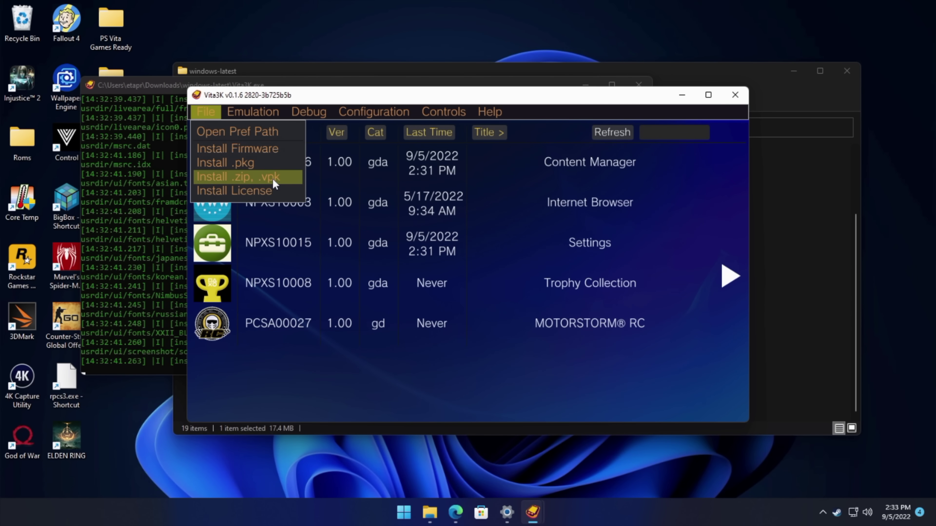
{"action": "left_click", "coordinate": [288, 176]}
{"action": "left_click", "coordinate": [506, 268]}
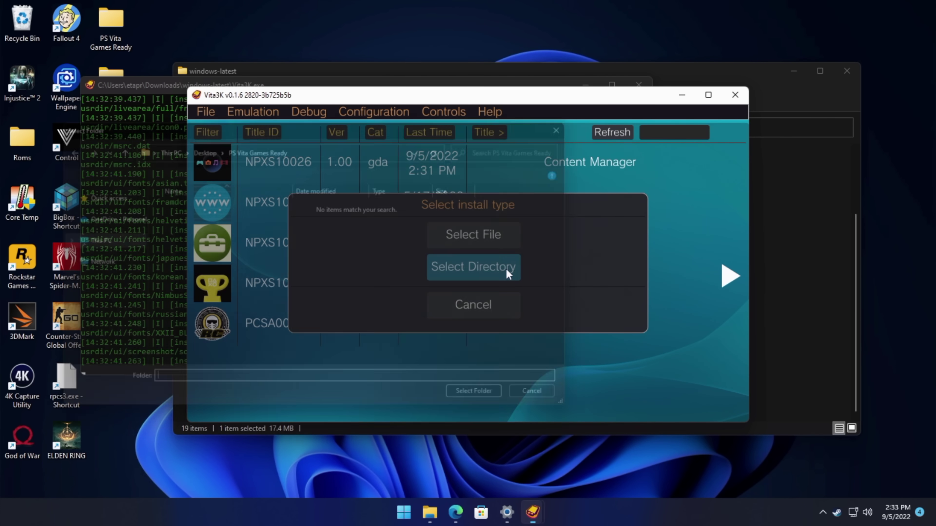
{"action": "left_click", "coordinate": [192, 144]}
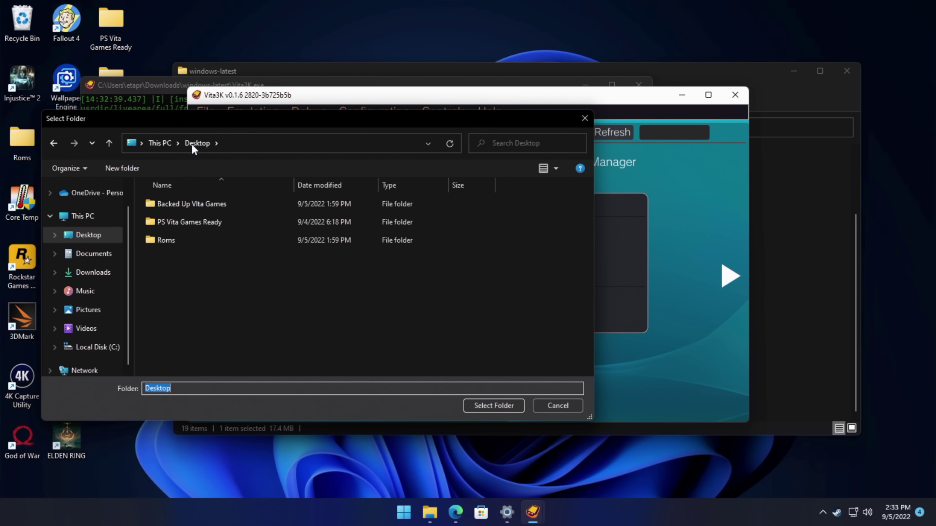
{"action": "double_click", "coordinate": [195, 225]}
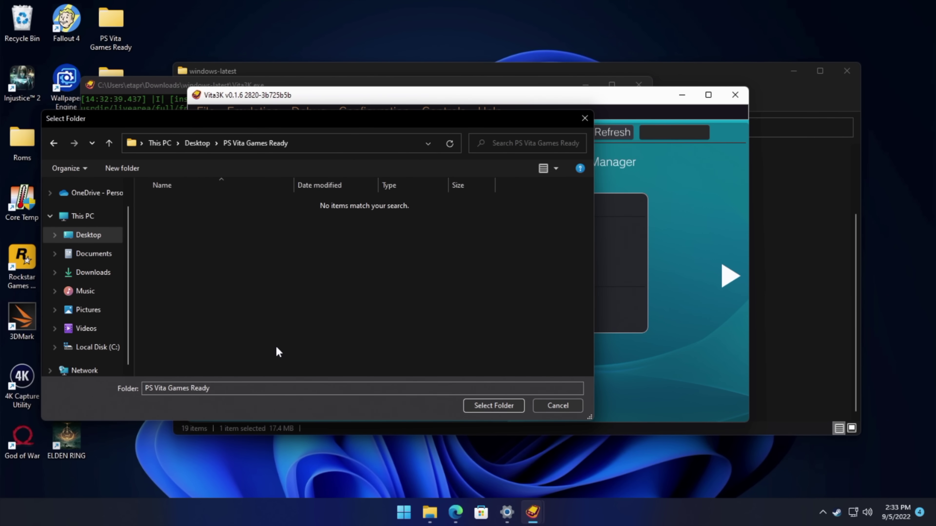
{"action": "left_click", "coordinate": [512, 408]}
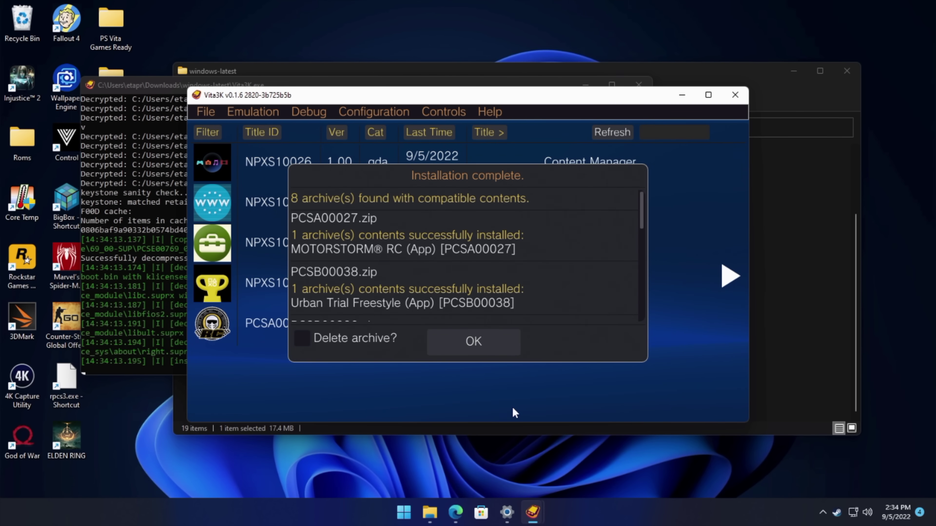
{"action": "left_click", "coordinate": [495, 342]}
Look through the home list to examine the installed games and their title IDs
{"action": "scroll", "coordinate": [494, 340], "scroll_direction": "down", "scroll_amount": 4}
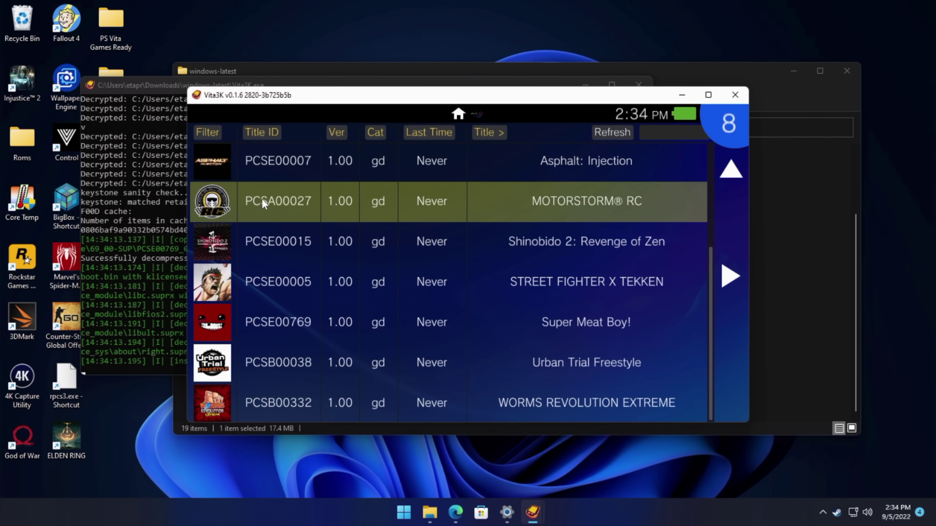
{"action": "scroll", "coordinate": [262, 201], "scroll_direction": "up", "scroll_amount": 1}
{"action": "scroll", "coordinate": [273, 295], "scroll_direction": "down", "scroll_amount": 1}
{"action": "scroll", "coordinate": [279, 322], "scroll_direction": "up", "scroll_amount": 2}
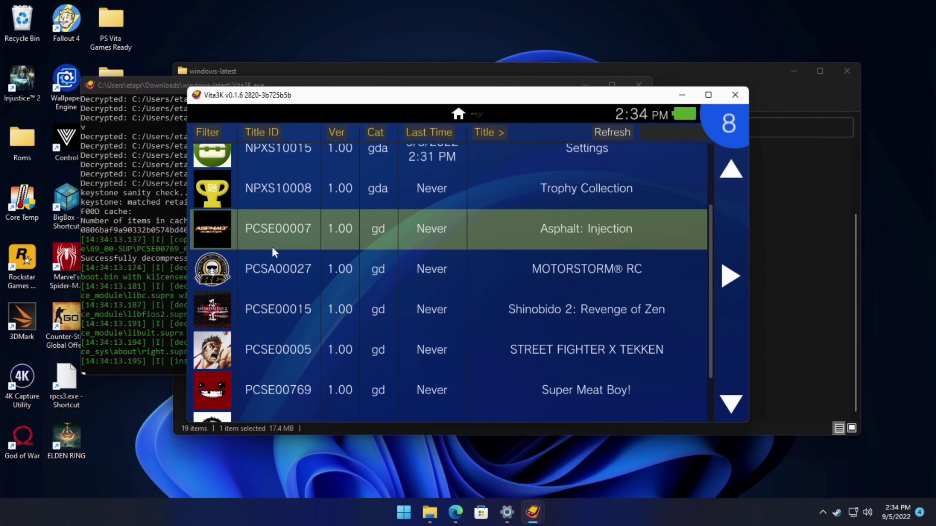
{"action": "scroll", "coordinate": [281, 348], "scroll_direction": "down", "scroll_amount": 2}
{"action": "scroll", "coordinate": [285, 335], "scroll_direction": "up", "scroll_amount": 4}
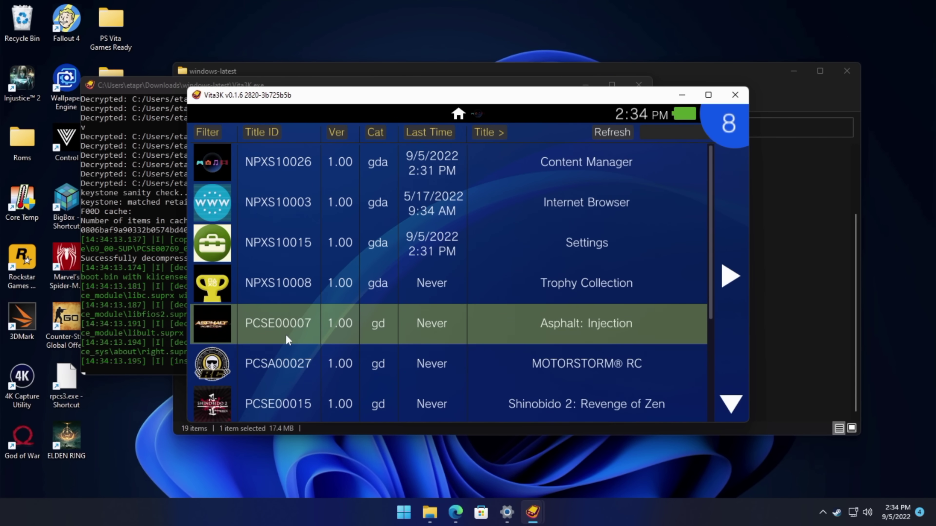
{"action": "scroll", "coordinate": [285, 334], "scroll_direction": "down", "scroll_amount": 4}
{"action": "scroll", "coordinate": [285, 334], "scroll_direction": "up", "scroll_amount": 4}
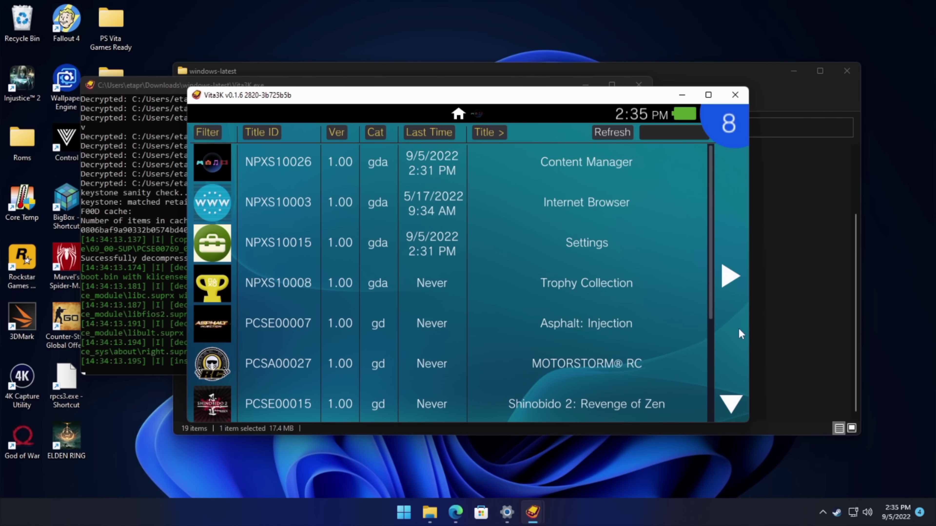
Check which controllers are connected to the emulator, and close the list
{"action": "mouse_move", "coordinate": [338, 107]}
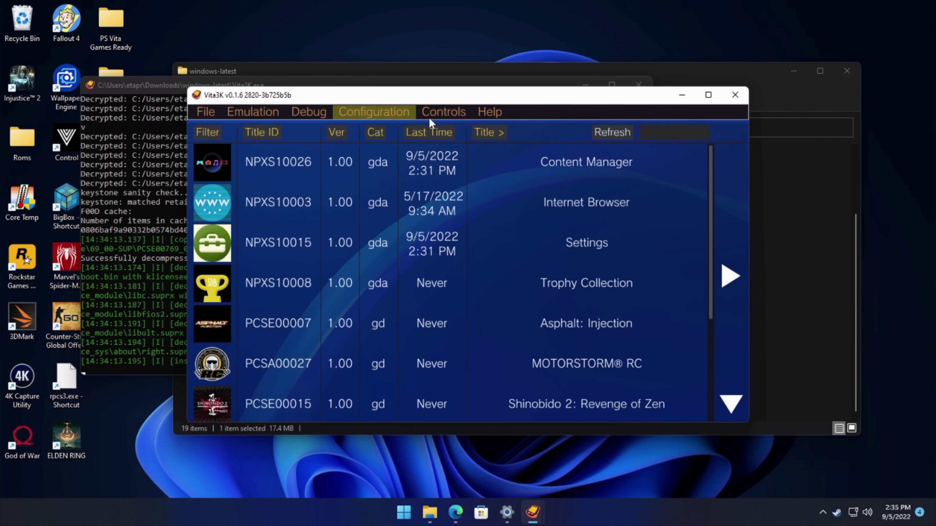
{"action": "left_click", "coordinate": [447, 119]}
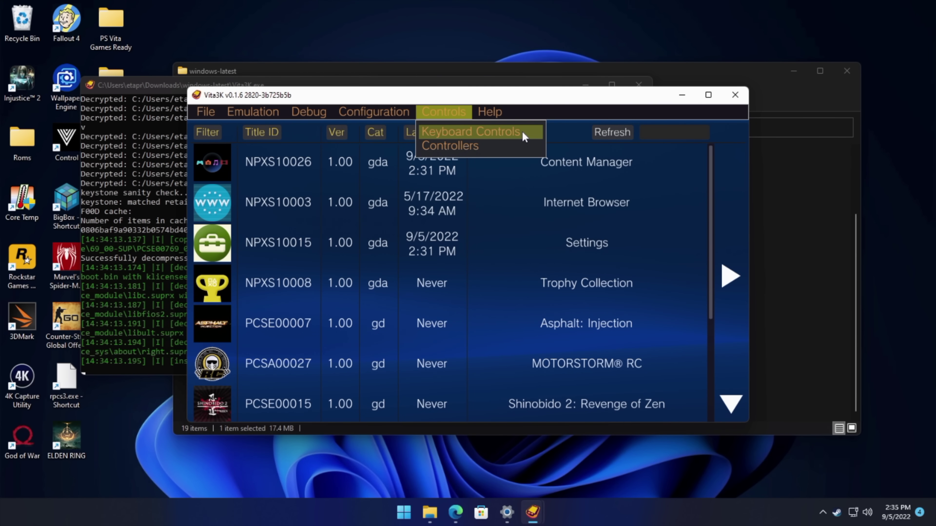
{"action": "left_click", "coordinate": [512, 144]}
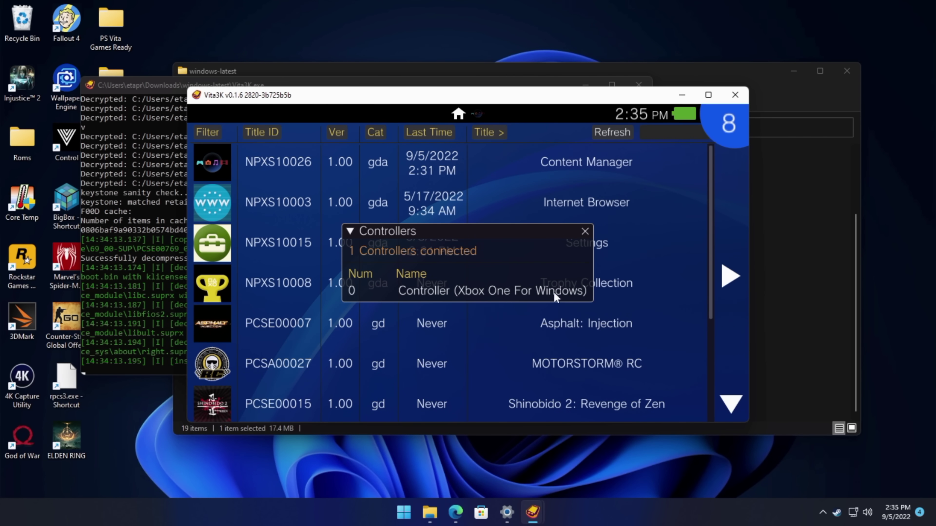
{"action": "left_click", "coordinate": [583, 232]}
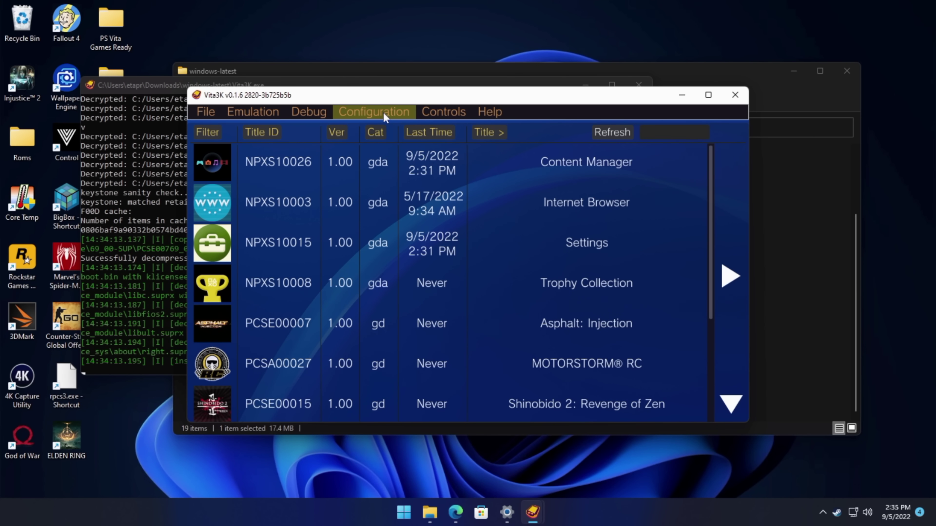
Select Dynarmic as the CPU backend in the emulator settings and bring up the GPU settings
{"action": "left_click", "coordinate": [385, 118]}
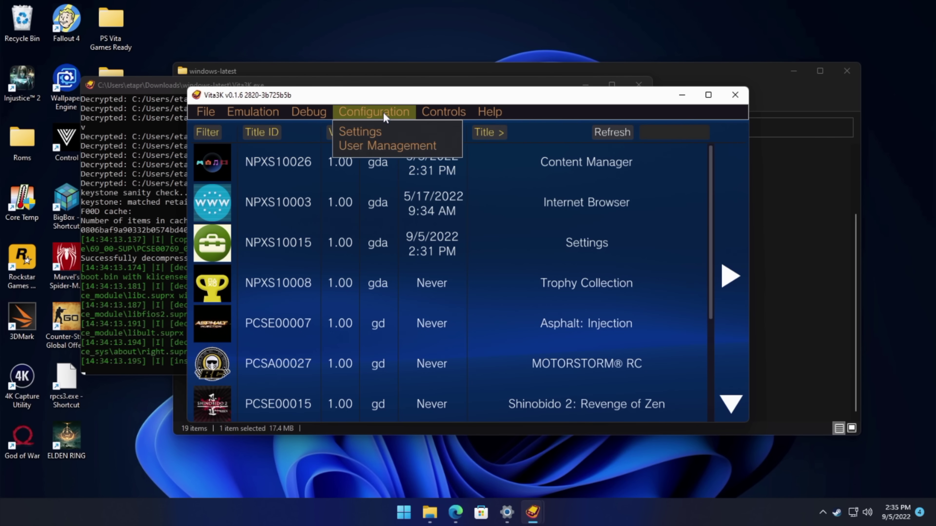
{"action": "left_click", "coordinate": [376, 133]}
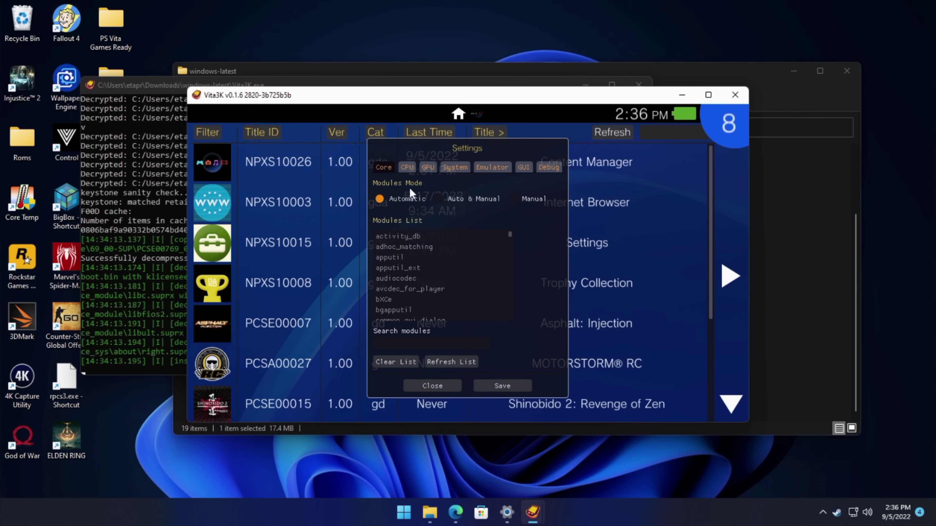
{"action": "left_click", "coordinate": [410, 168]}
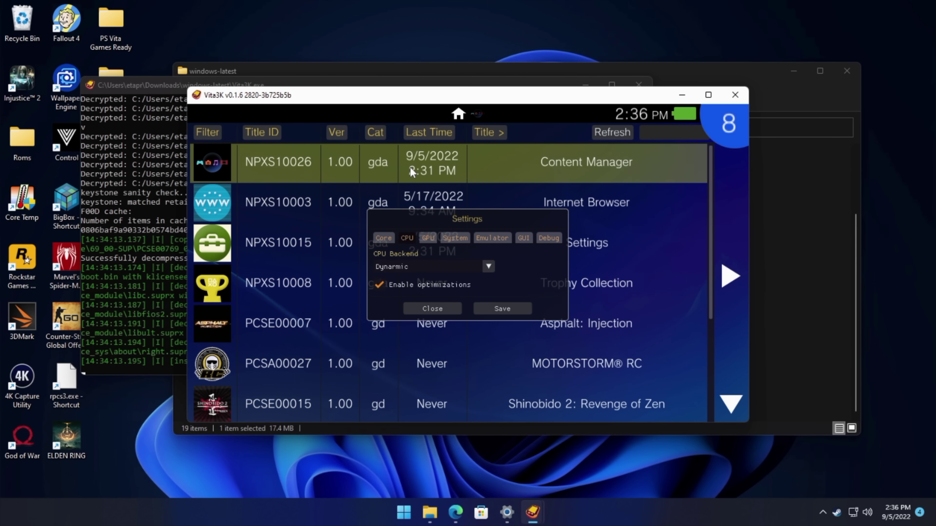
{"action": "left_click", "coordinate": [488, 264]}
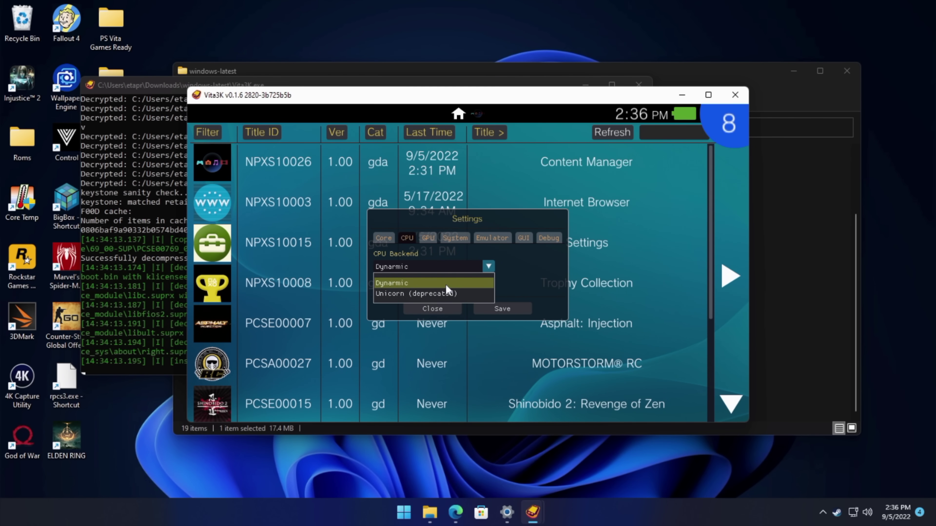
{"action": "left_click", "coordinate": [445, 284]}
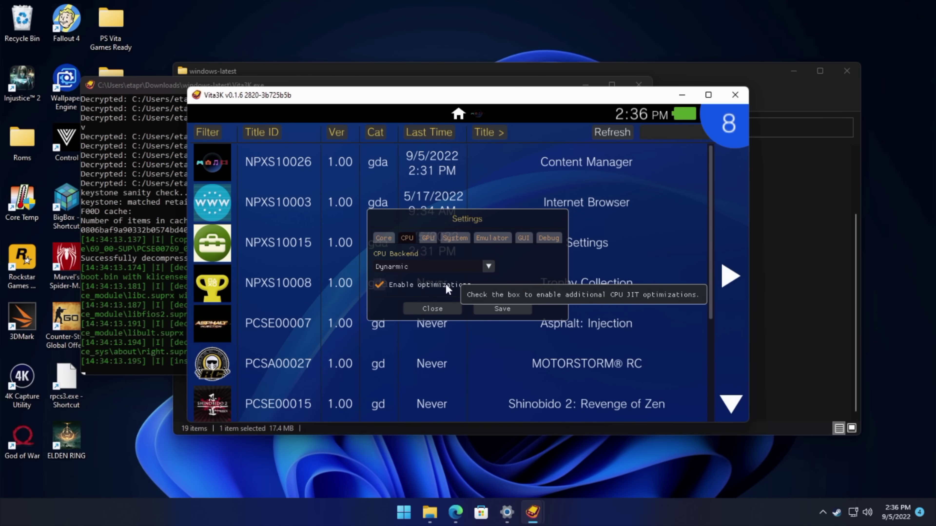
{"action": "left_click", "coordinate": [431, 240]}
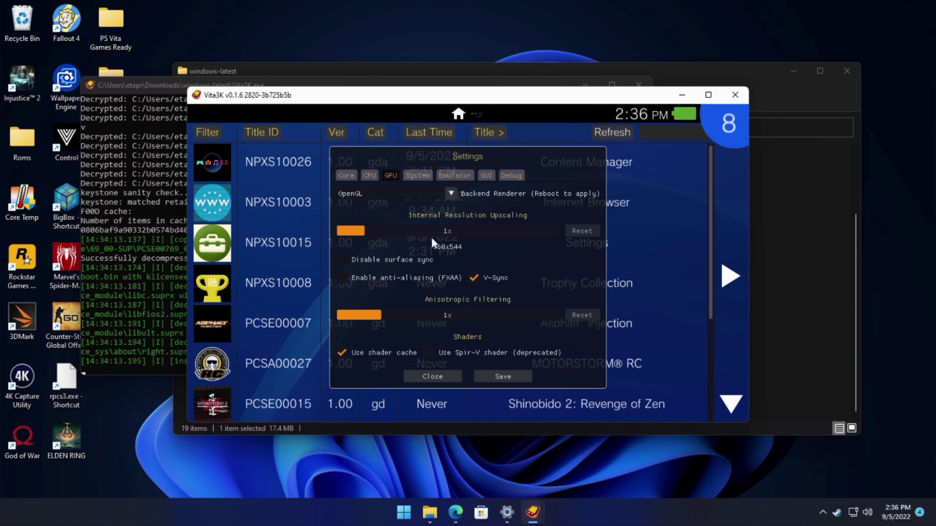
Try Vulkan as the backend renderer, and set it back to OpenGL
{"action": "left_click", "coordinate": [451, 194]}
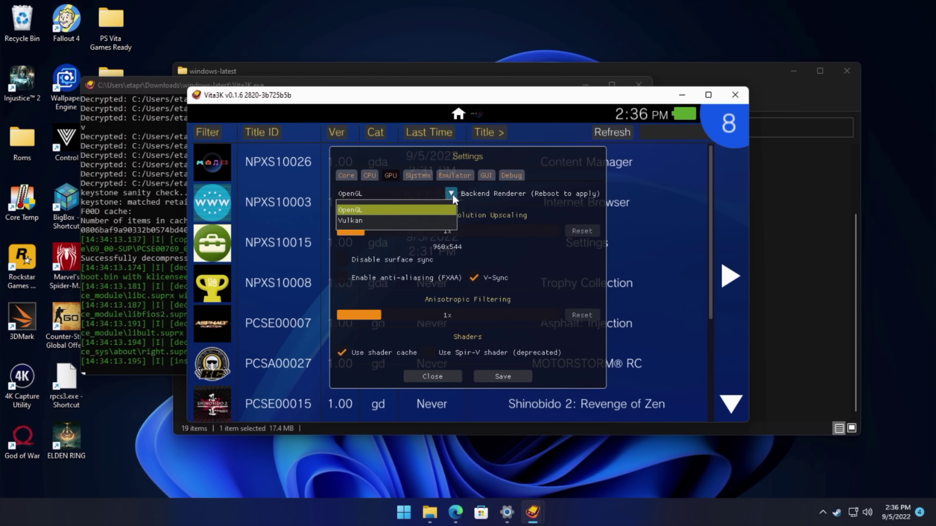
{"action": "left_click", "coordinate": [388, 217]}
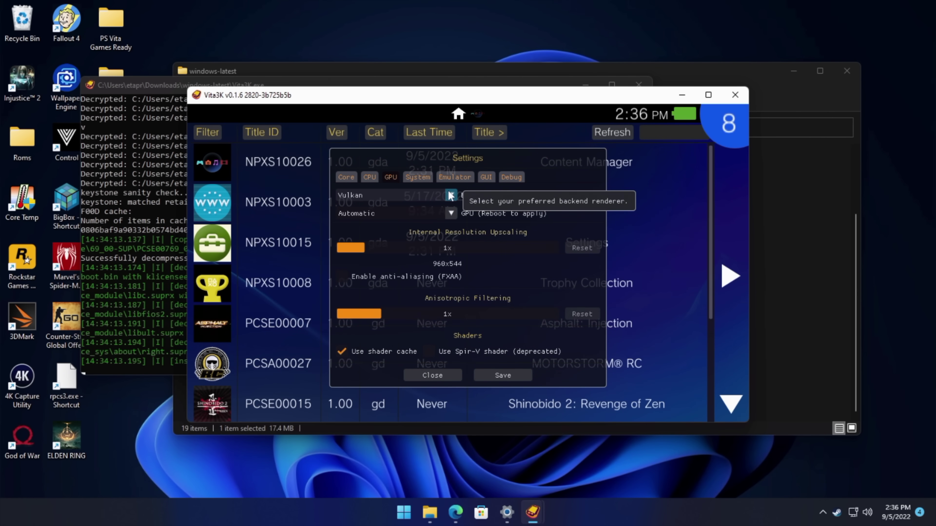
{"action": "left_click", "coordinate": [450, 196]}
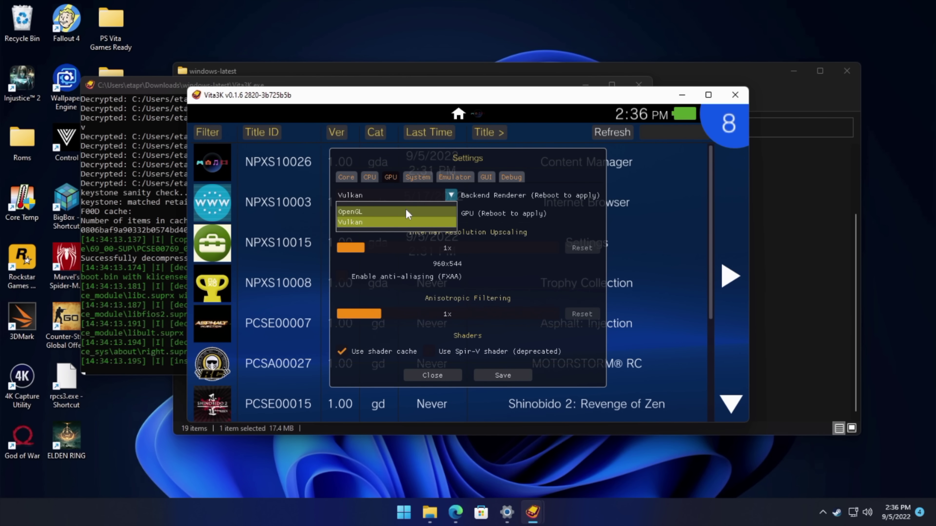
{"action": "left_click", "coordinate": [361, 210]}
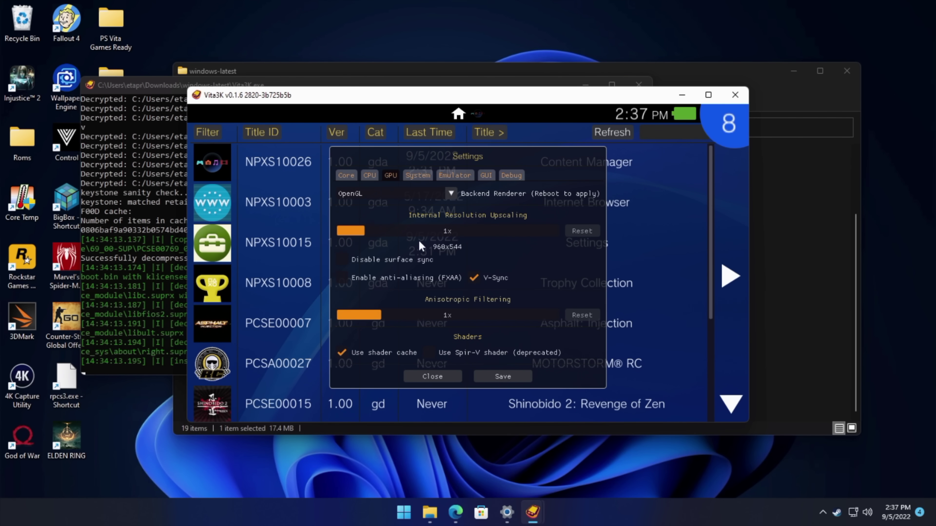
Set Internal Resolution Upscaling to 2x (1920x1088) and Anisotropic Filtering to 2x in the GPU settings
{"action": "left_click_drag", "start_coordinate": [366, 229], "coordinate": [576, 228]}
{"action": "left_click", "coordinate": [576, 230]}
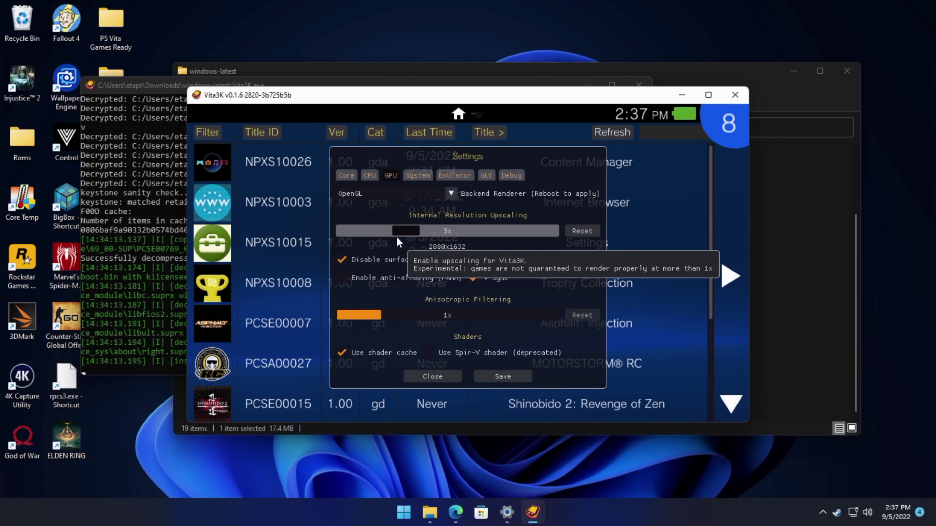
{"action": "left_click_drag", "start_coordinate": [361, 237], "coordinate": [376, 236]}
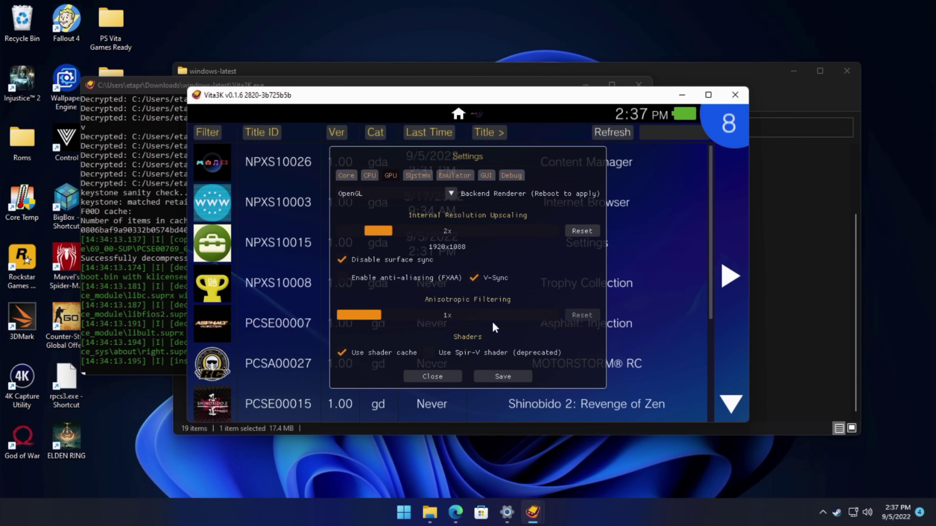
{"action": "left_click", "coordinate": [397, 316]}
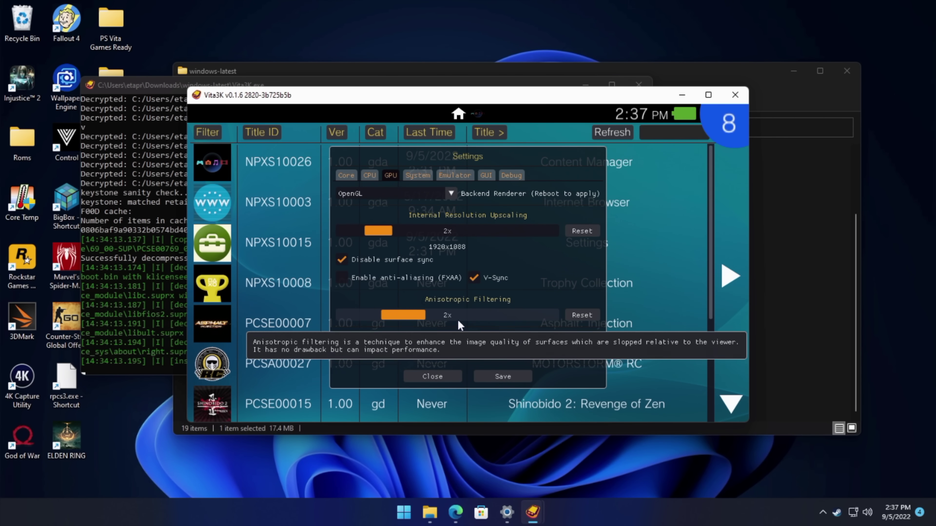
{"action": "left_click", "coordinate": [397, 317]}
{"action": "mouse_move", "coordinate": [396, 312]}
{"action": "left_mouse_down"}
{"action": "mouse_move", "coordinate": [450, 313]}
{"action": "mouse_move", "coordinate": [387, 313]}
{"action": "left_mouse_up"}
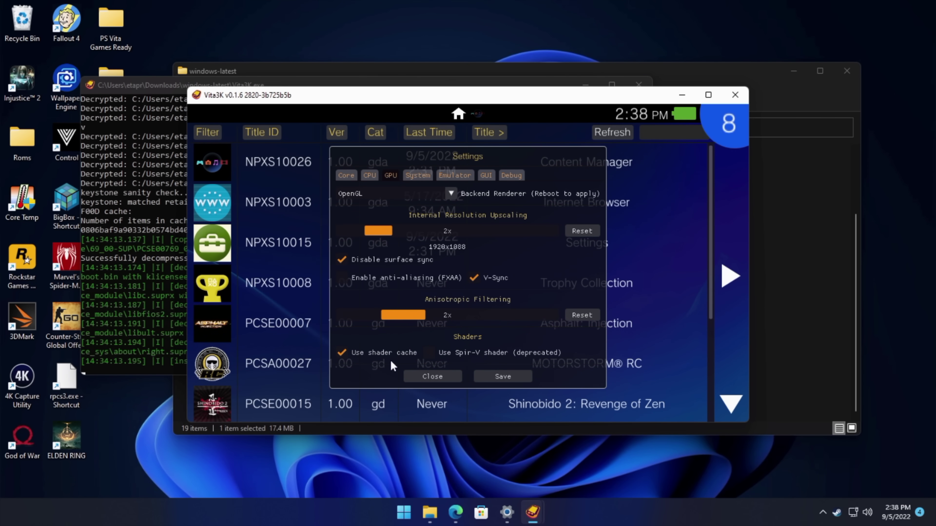
Enable the Performance Overlay in the emulator settings and keep its detail level at Minimum
{"action": "left_click", "coordinate": [417, 176]}
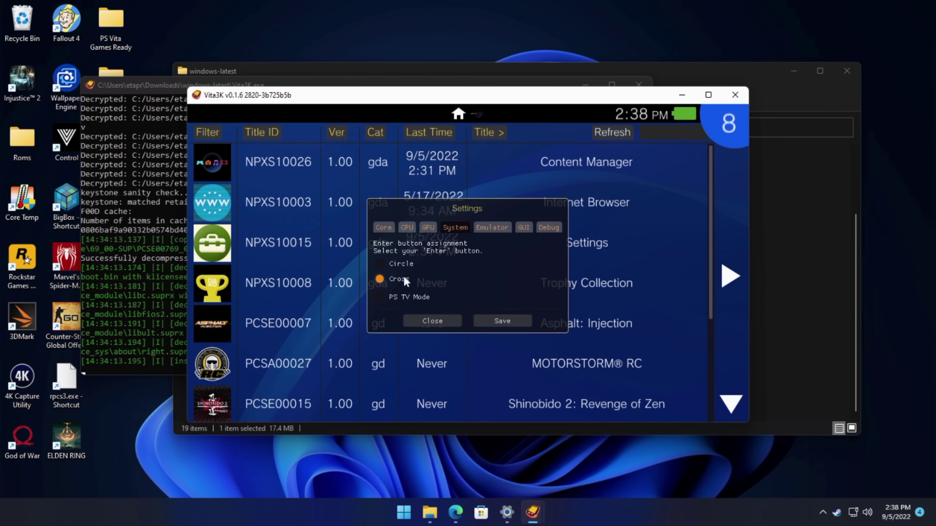
{"action": "left_click", "coordinate": [496, 229]}
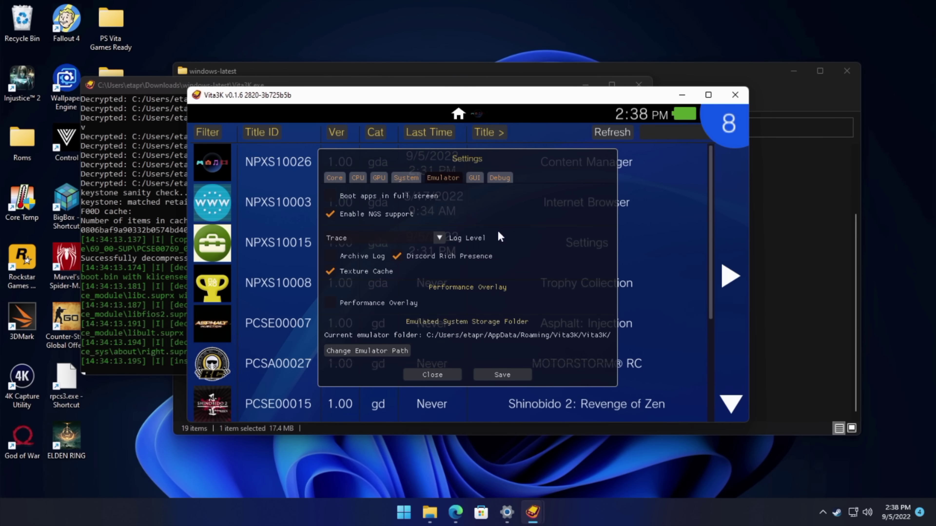
{"action": "left_click", "coordinate": [331, 303]}
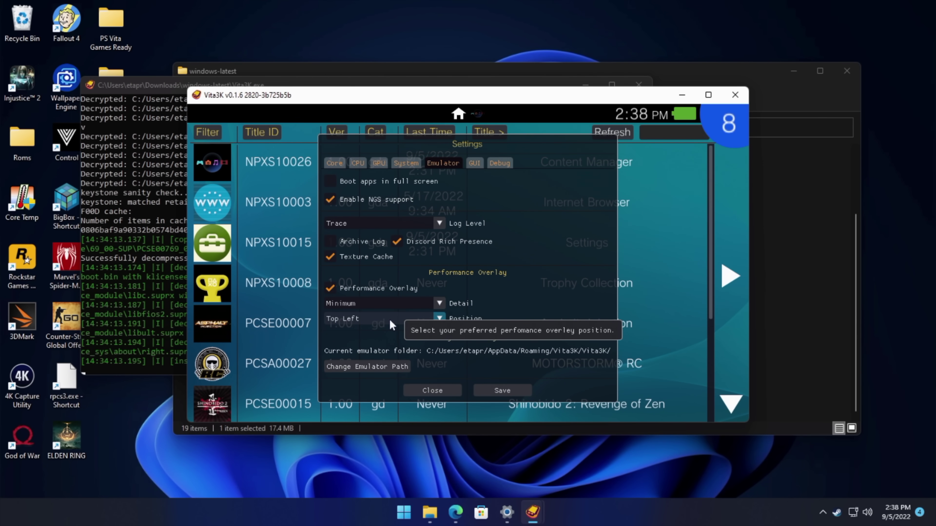
{"action": "left_click", "coordinate": [439, 303]}
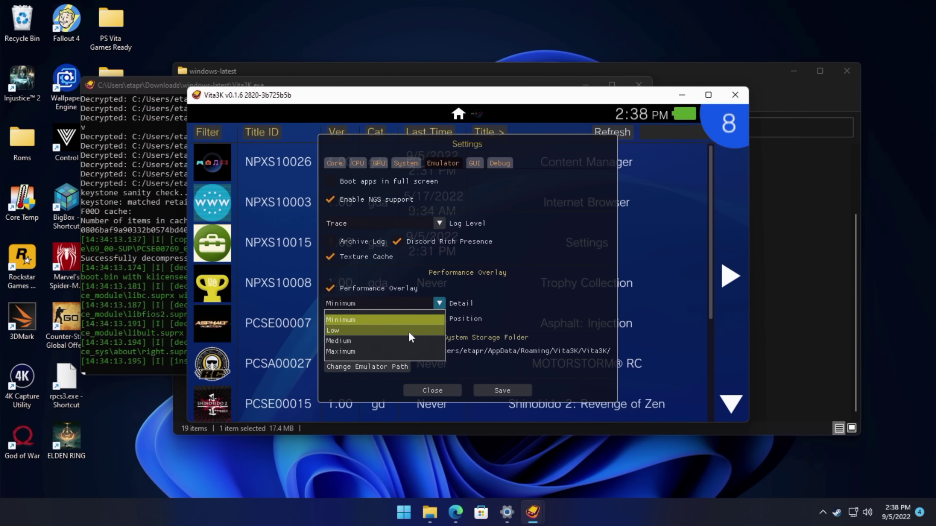
{"action": "left_click", "coordinate": [372, 320]}
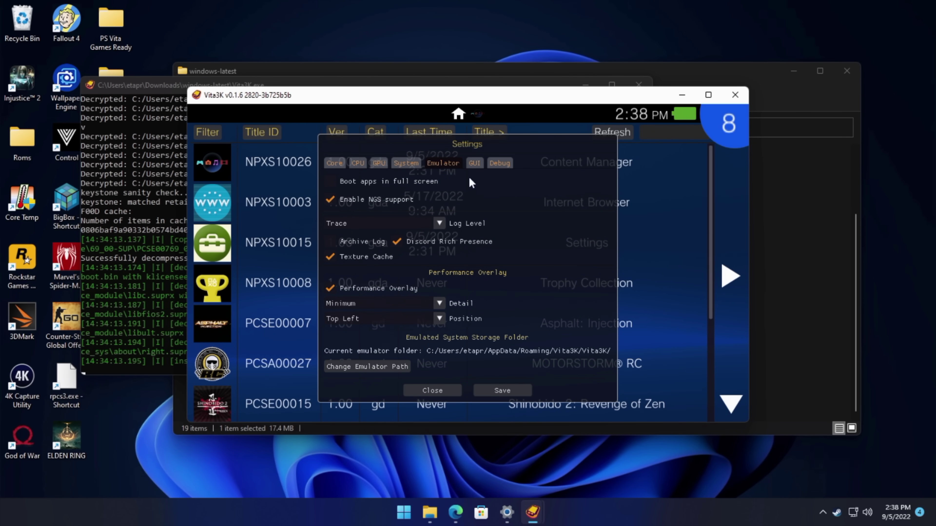
Review the GUI, Debug and GPU settings, and save the emulator settings
{"action": "left_click", "coordinate": [475, 163]}
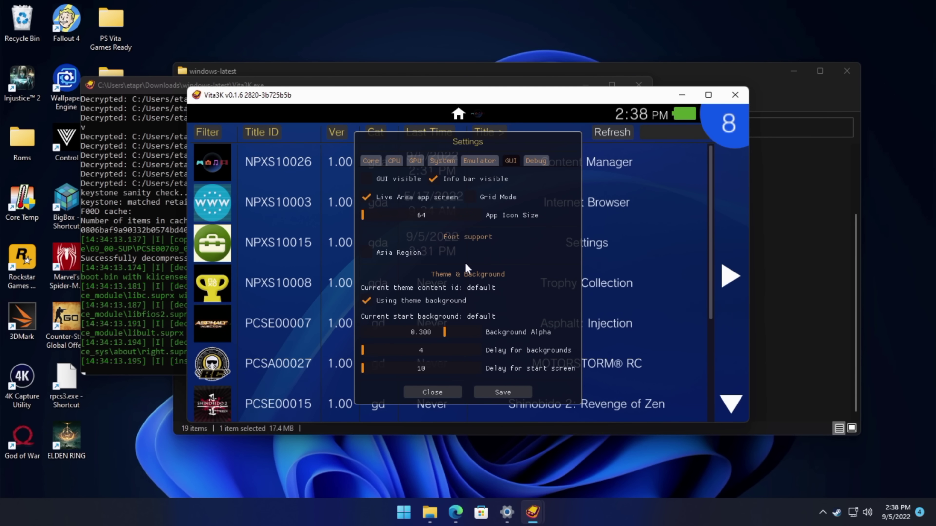
{"action": "left_click", "coordinate": [537, 163]}
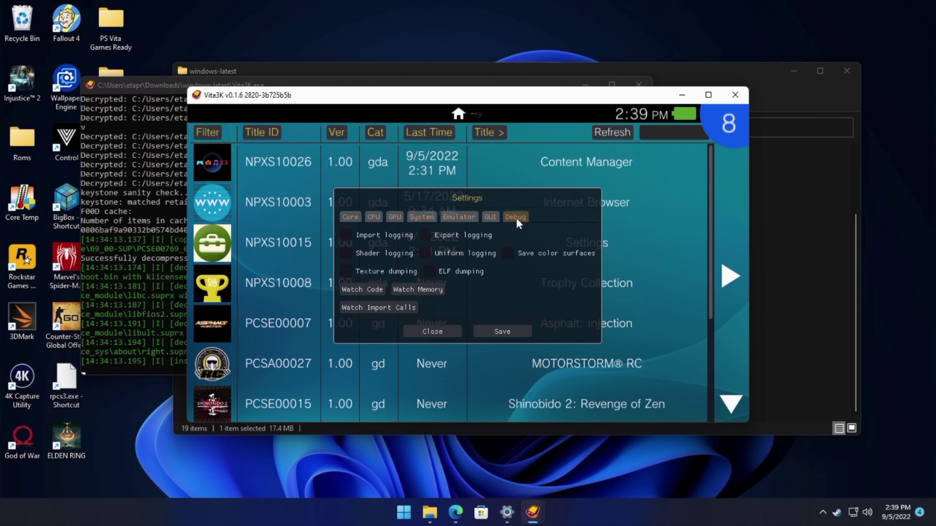
{"action": "left_click", "coordinate": [393, 218]}
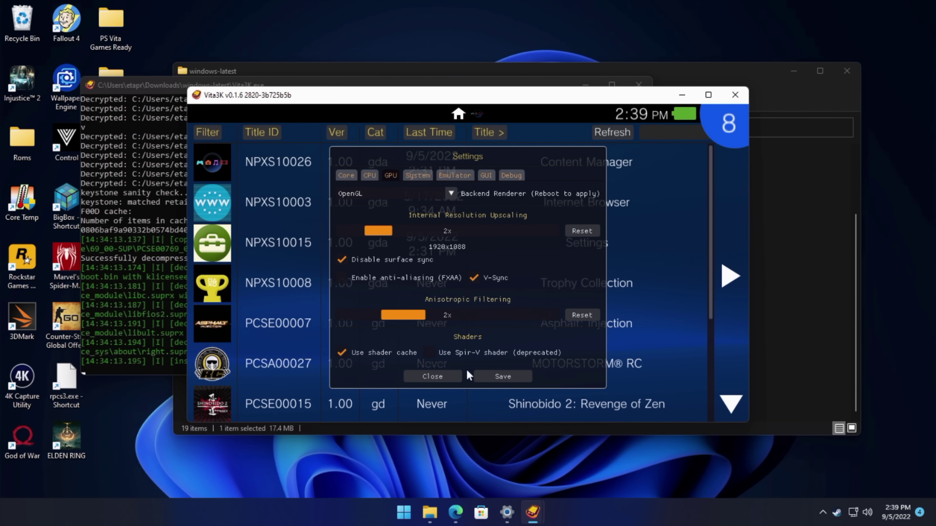
{"action": "left_click", "coordinate": [504, 378]}
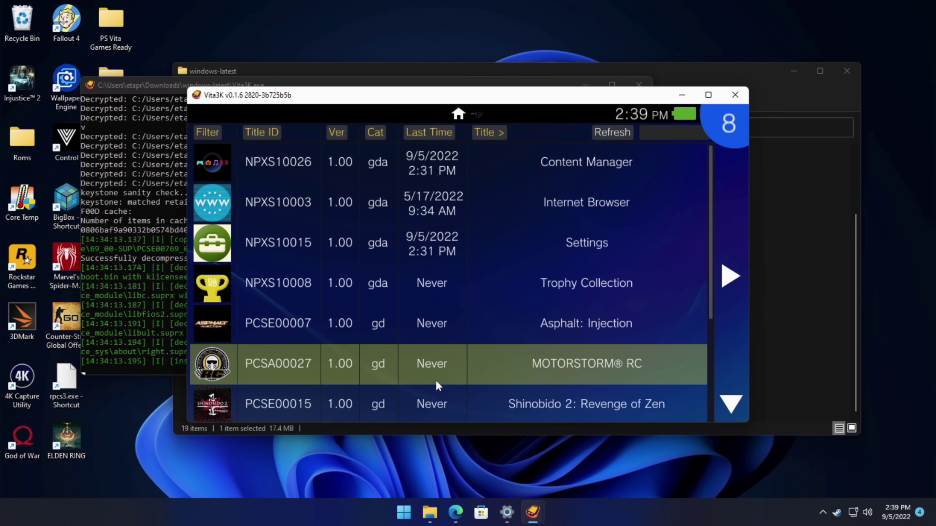
Find Asphalt: Injection in the list of installed games and start it
{"action": "scroll", "coordinate": [436, 380], "scroll_direction": "down", "scroll_amount": 2}
{"action": "scroll", "coordinate": [436, 381], "scroll_direction": "down", "scroll_amount": 2}
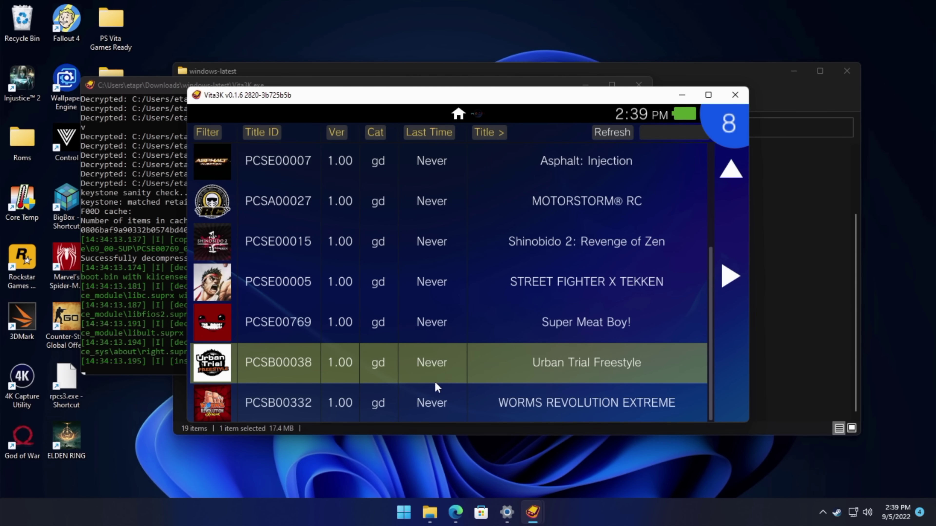
{"action": "scroll", "coordinate": [310, 396], "scroll_direction": "up", "scroll_amount": 2}
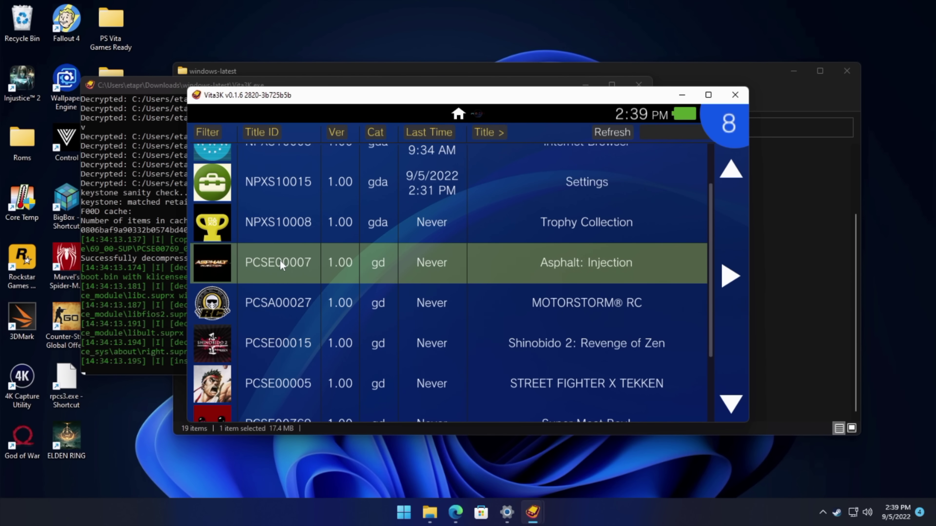
{"action": "left_click", "coordinate": [280, 261]}
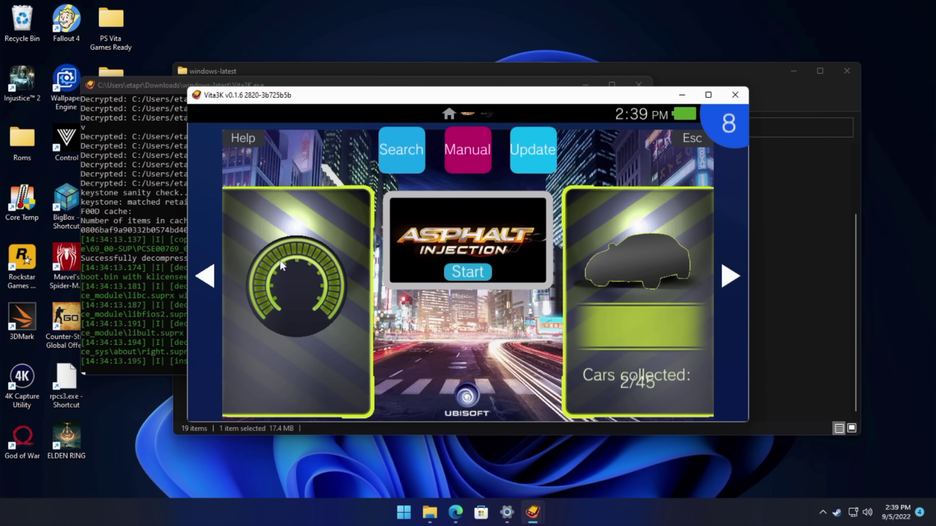
{"action": "left_click", "coordinate": [484, 275]}
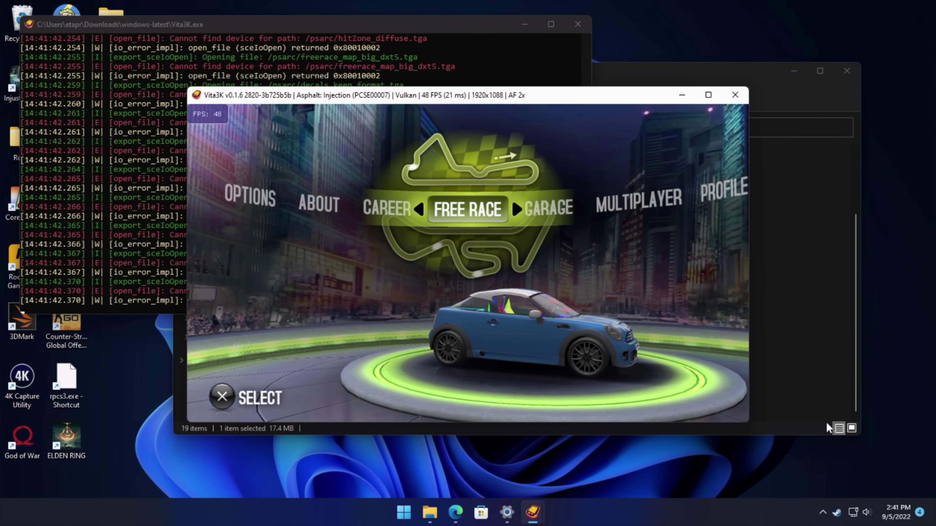
Start a Free Race on the Los Angeles track, and maximize the emulator window
{"action": "key", "text": "x"}
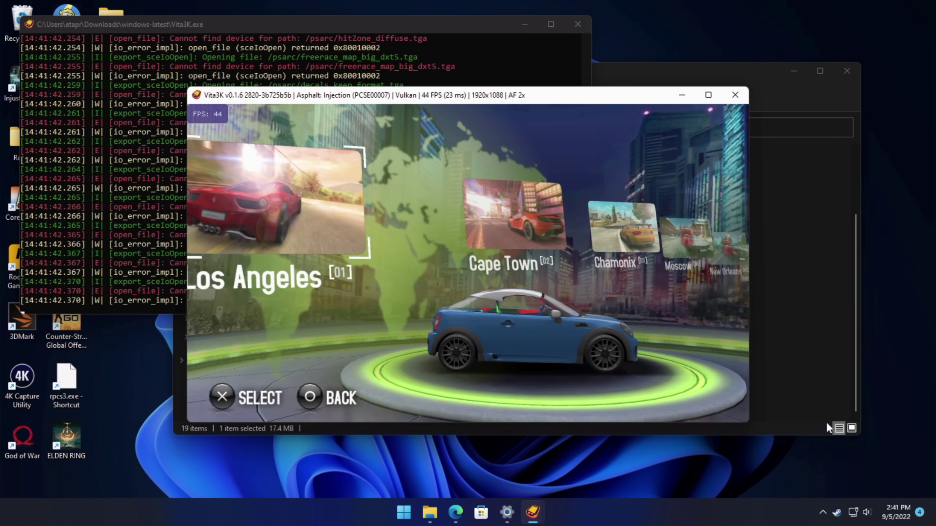
{"action": "key", "text": "x"}
{"action": "key", "text": "x"}
{"action": "key", "text": "x"}
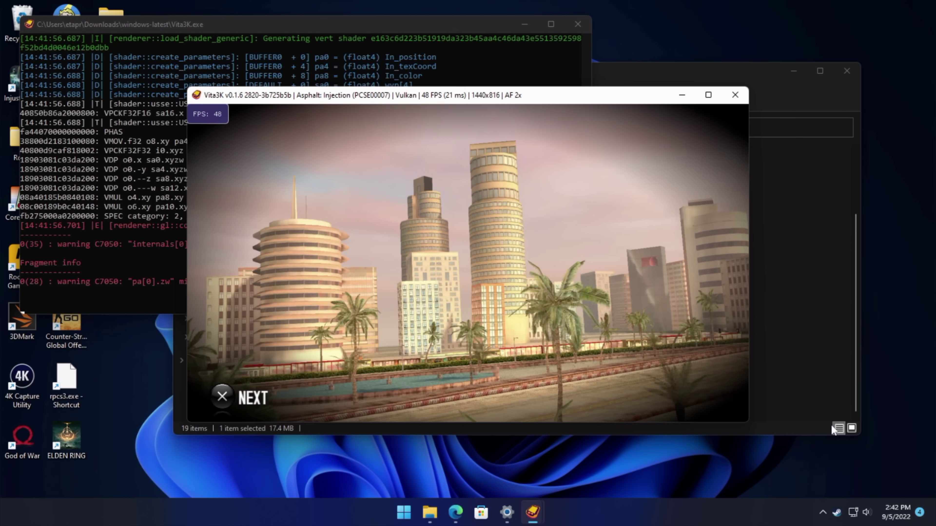
{"action": "left_click_drag", "start_coordinate": [510, 98], "coordinate": [518, 79]}
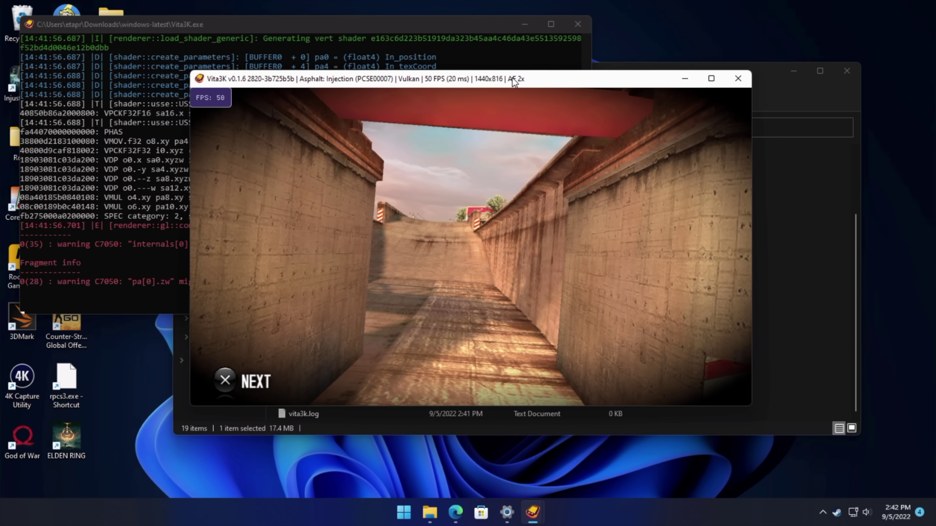
{"action": "left_click", "coordinate": [700, 83]}
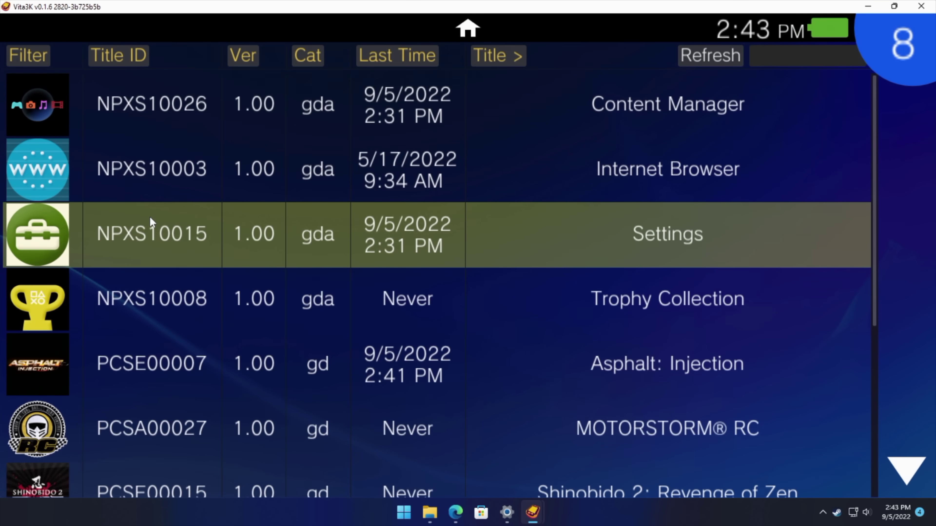
Find STREET FIGHTER X TEKKEN in the list of installed games and start it
{"action": "scroll", "coordinate": [149, 218], "scroll_direction": "down", "scroll_amount": 5}
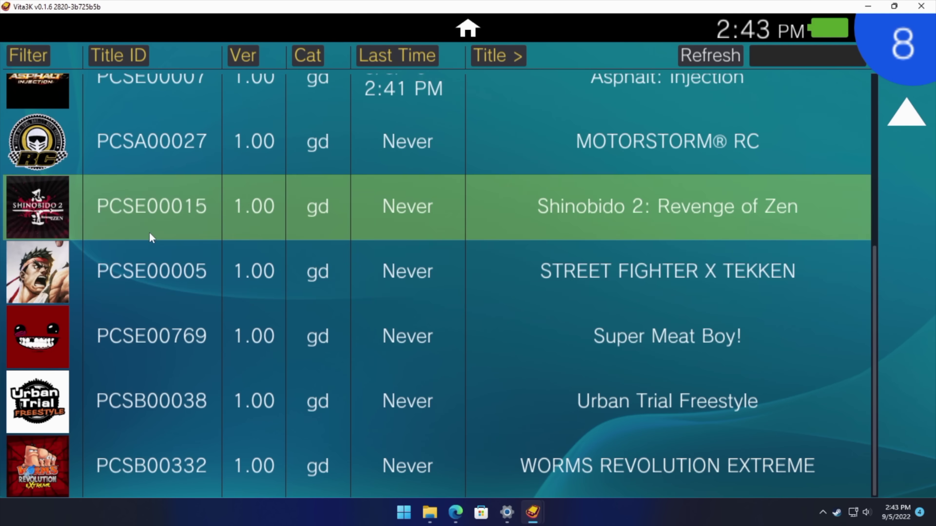
{"action": "left_click", "coordinate": [170, 286]}
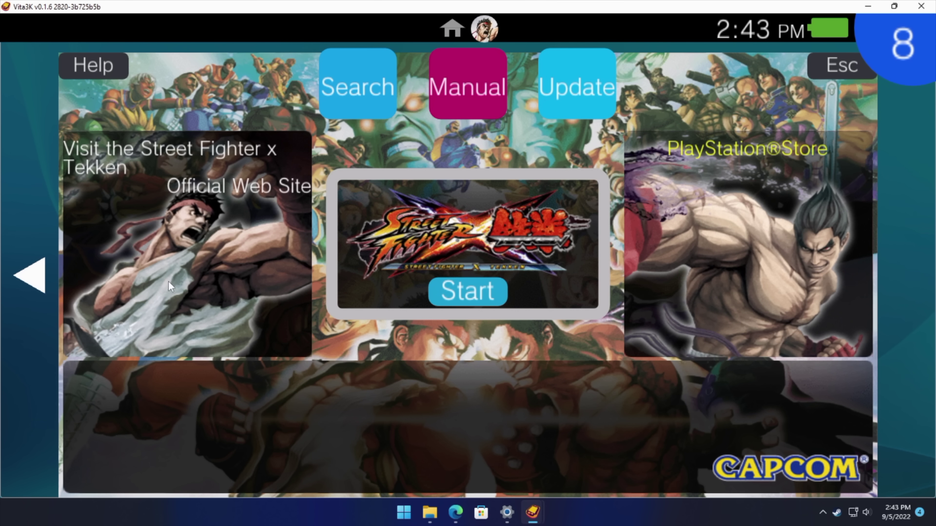
{"action": "left_click", "coordinate": [500, 280]}
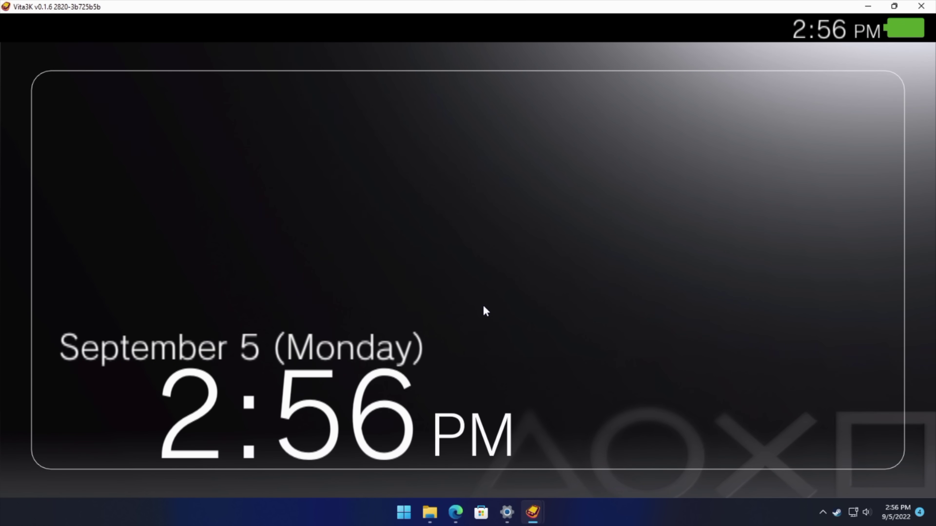
Dismiss the start screen, create a custom config for STREET FIGHTER X TEKKEN and bring up its GPU settings
{"action": "left_click", "coordinate": [483, 305]}
{"action": "scroll", "coordinate": [448, 333], "scroll_direction": "down", "scroll_amount": 4}
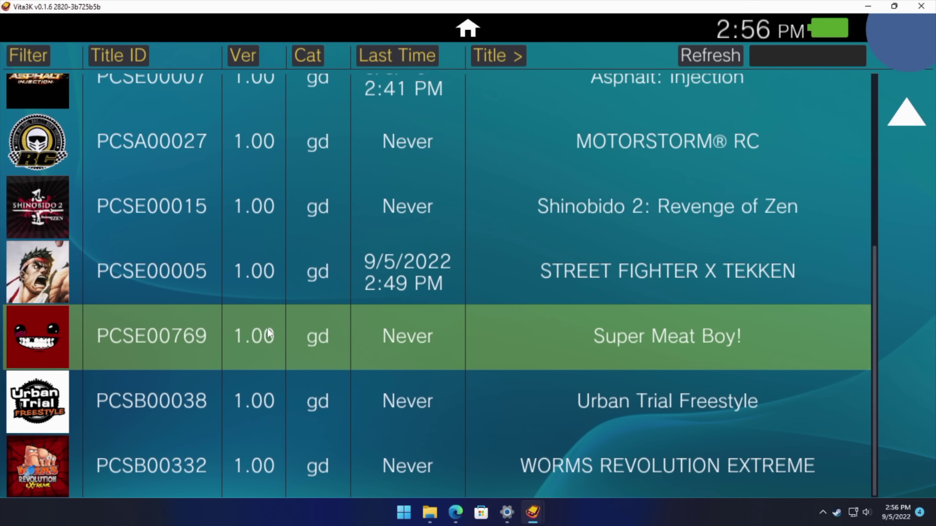
{"action": "scroll", "coordinate": [298, 395], "scroll_direction": "up", "scroll_amount": 1}
{"action": "scroll", "coordinate": [240, 412], "scroll_direction": "down", "scroll_amount": 1}
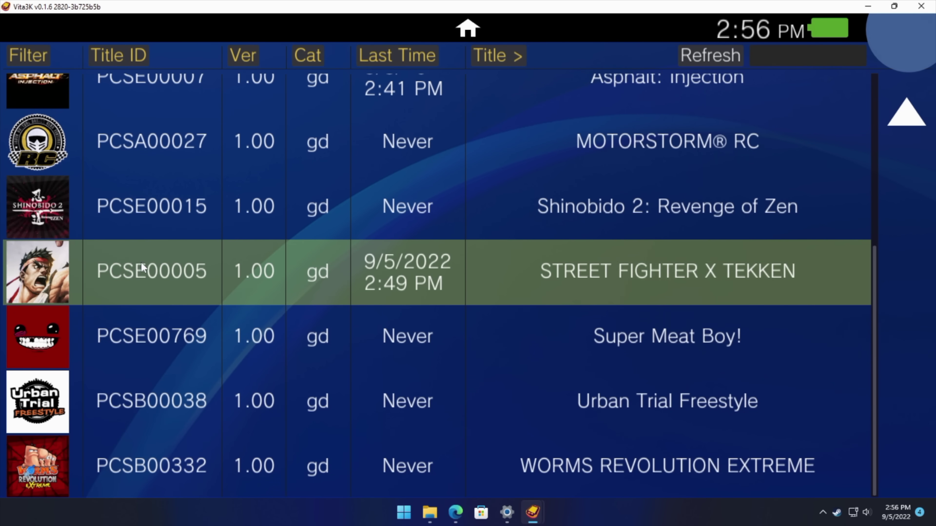
{"action": "right_click", "coordinate": [140, 264]}
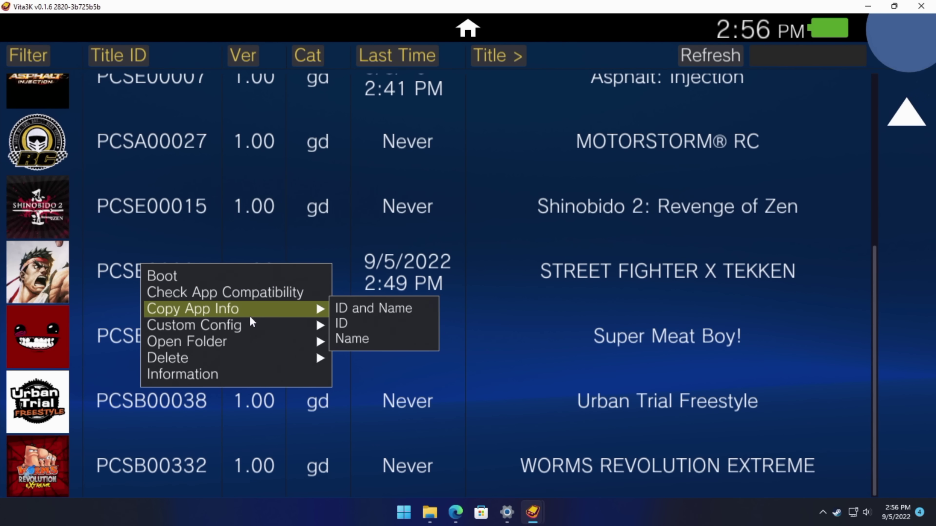
{"action": "mouse_move", "coordinate": [249, 324]}
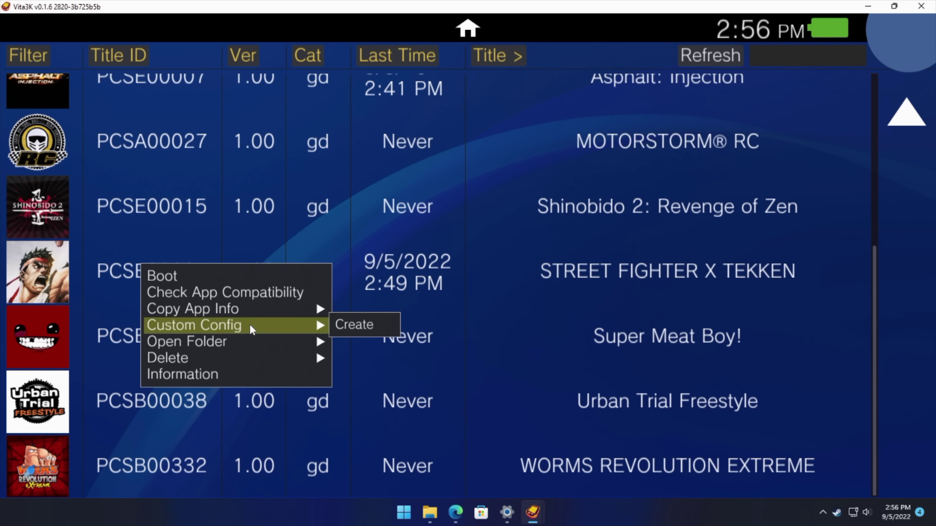
{"action": "left_click", "coordinate": [350, 323]}
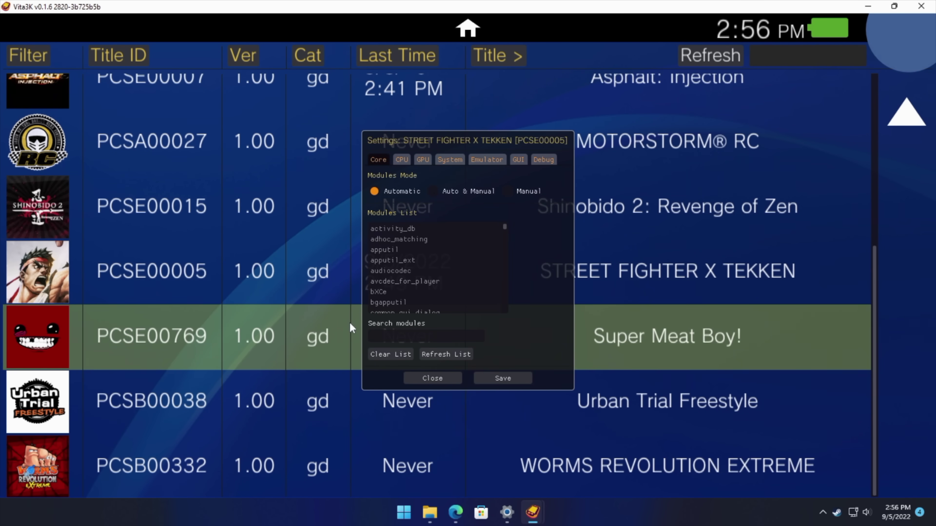
{"action": "left_click", "coordinate": [401, 164]}
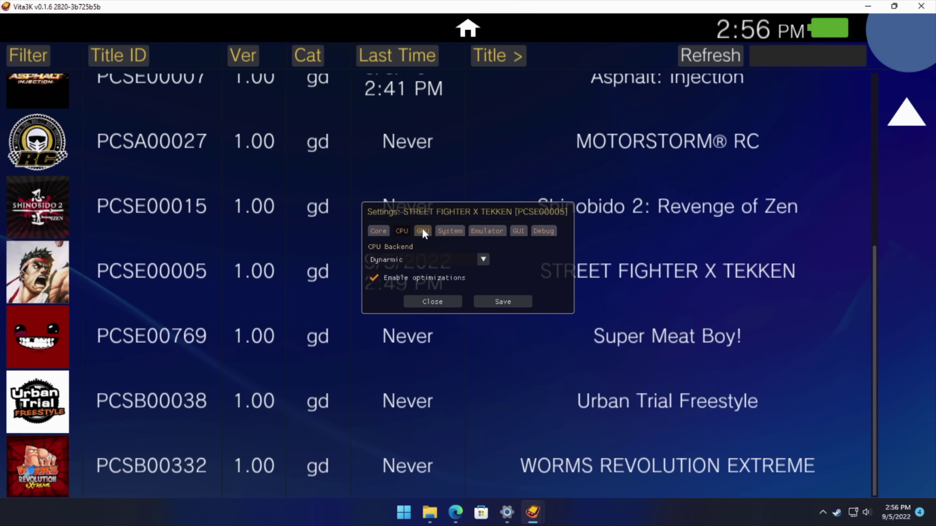
{"action": "left_click", "coordinate": [422, 229]}
Try OpenGL as the game's backend renderer, and set it back to Vulkan
{"action": "left_click", "coordinate": [433, 180]}
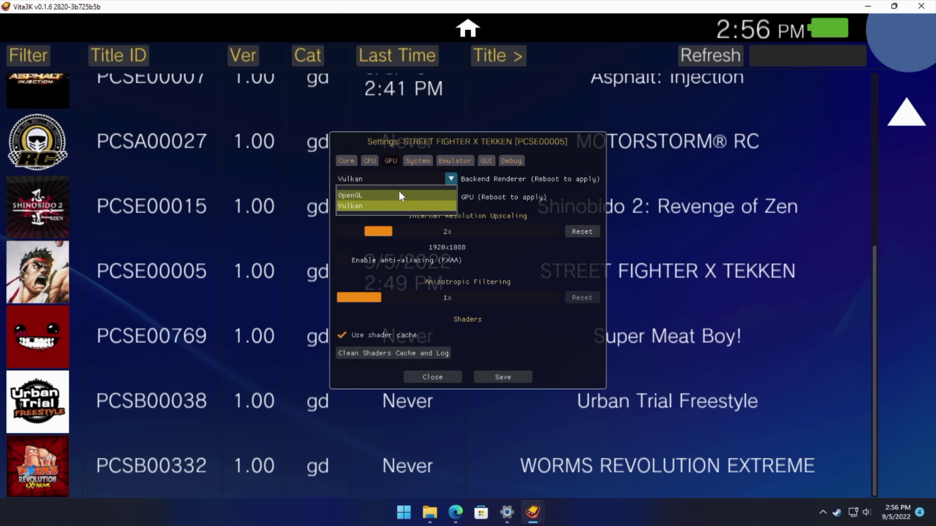
{"action": "left_click", "coordinate": [396, 192]}
{"action": "left_click", "coordinate": [442, 179]}
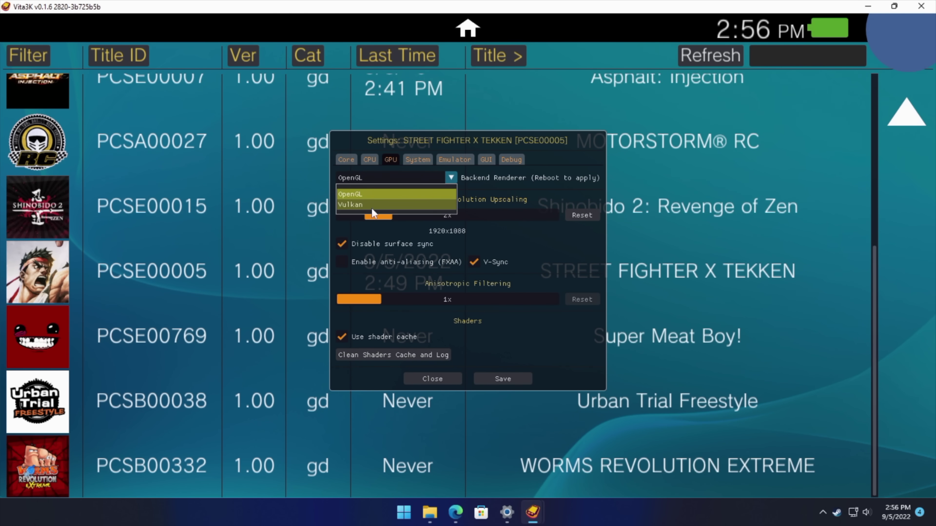
{"action": "left_click", "coordinate": [371, 207]}
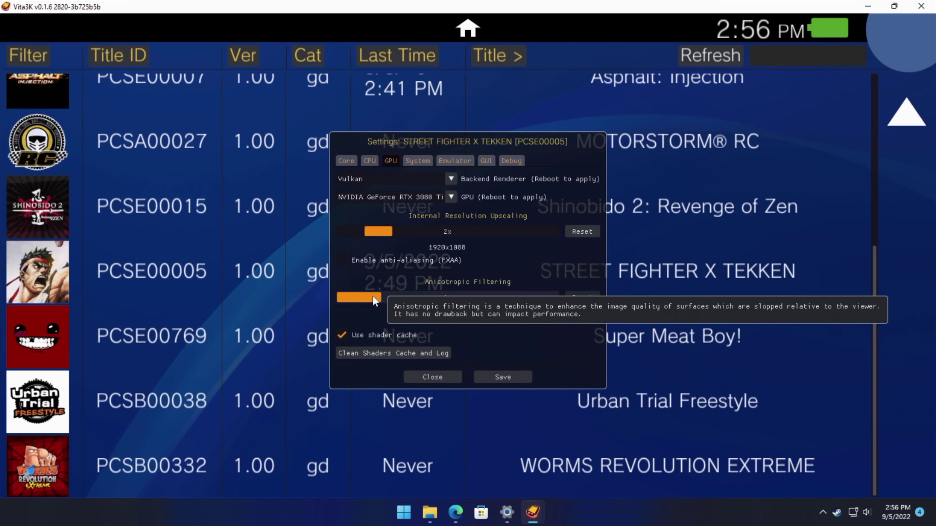
Set Anisotropic Filtering to 2x in the game's custom config, save the config and close it
{"action": "left_click", "coordinate": [402, 295]}
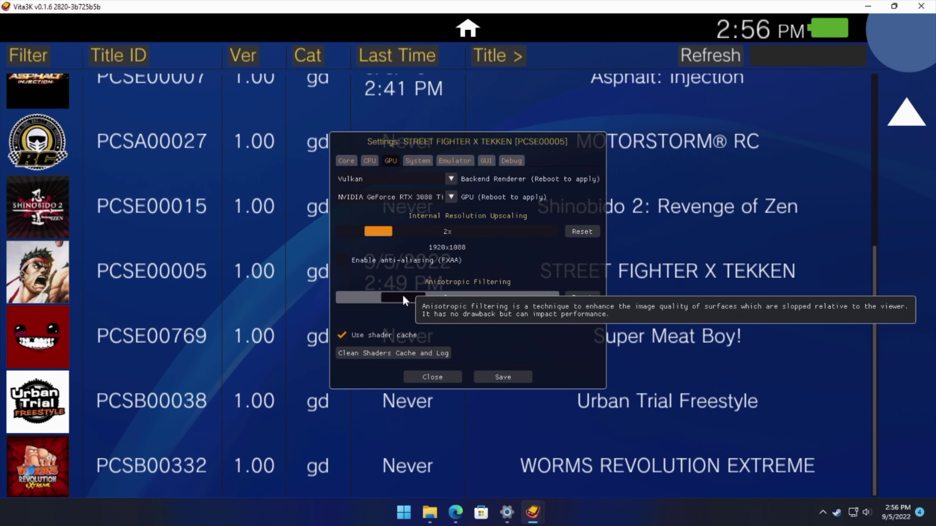
{"action": "left_click", "coordinate": [507, 376]}
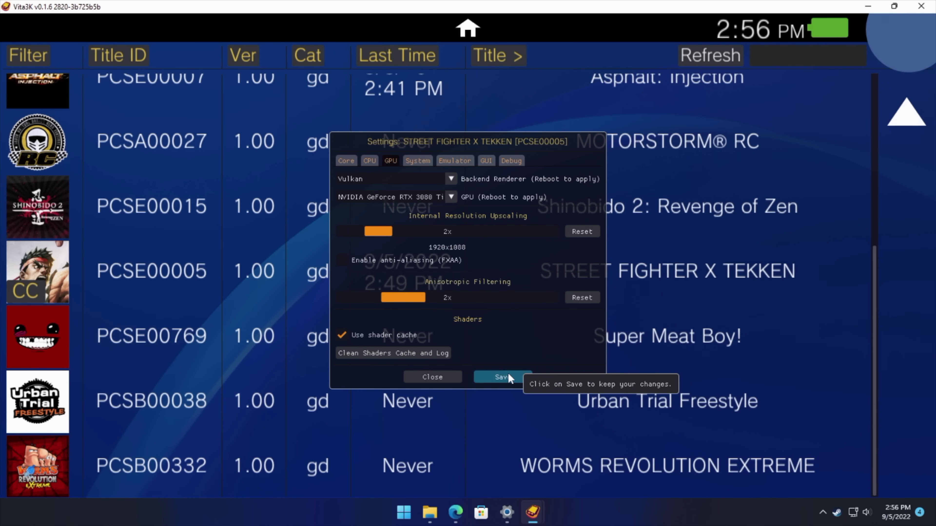
{"action": "left_click", "coordinate": [432, 376]}
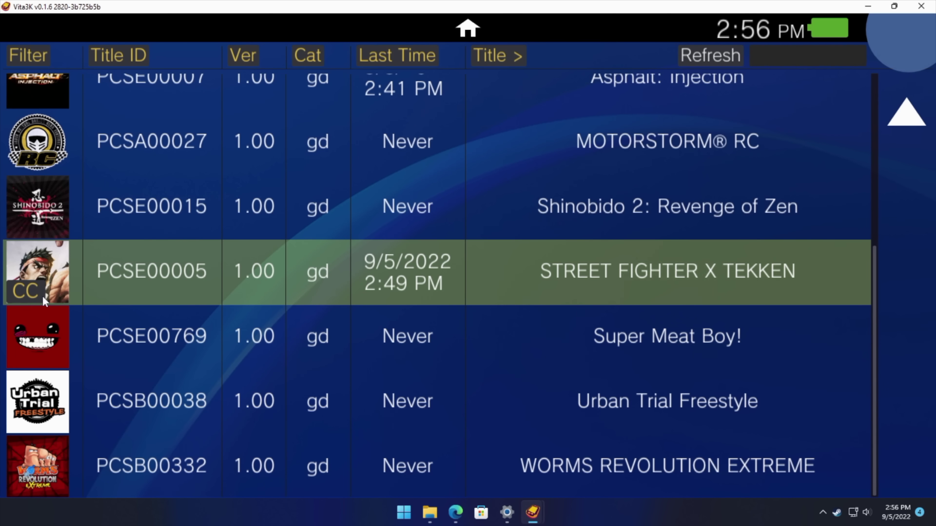
{"action": "right_click", "coordinate": [43, 341]}
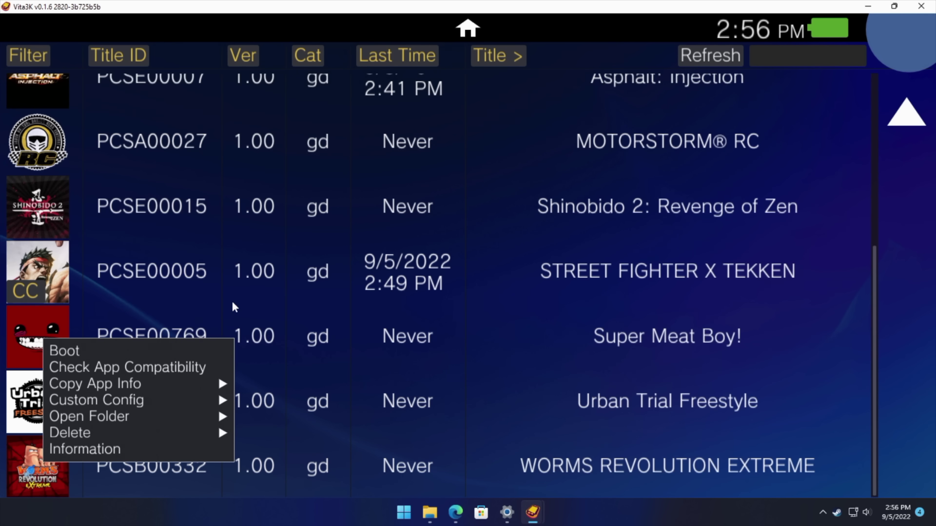
{"action": "left_click", "coordinate": [232, 300]}
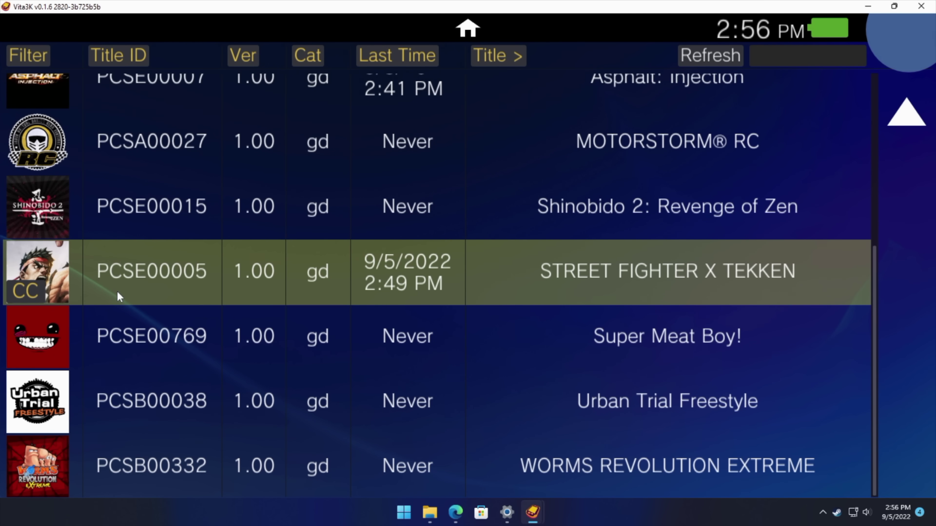
{"action": "scroll", "coordinate": [157, 302], "scroll_direction": "up", "scroll_amount": 5}
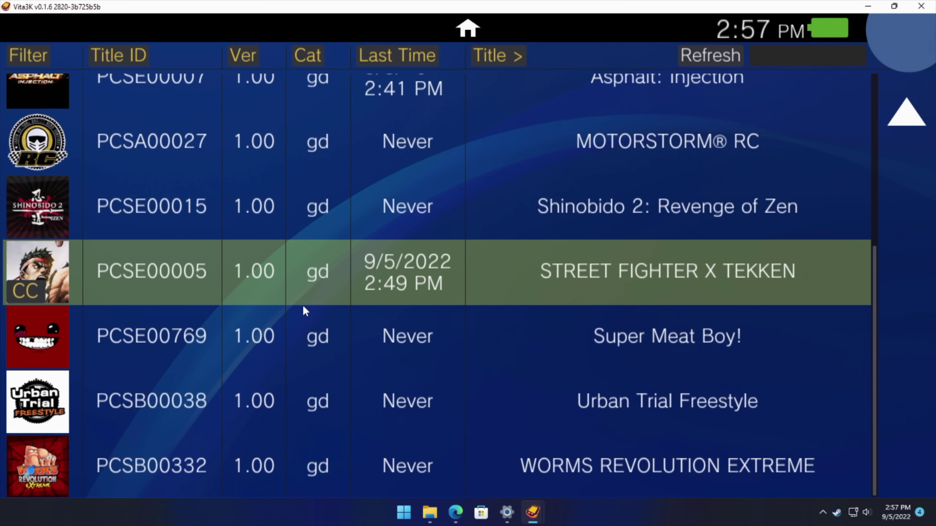
{"action": "scroll", "coordinate": [301, 327], "scroll_direction": "up", "scroll_amount": 5}
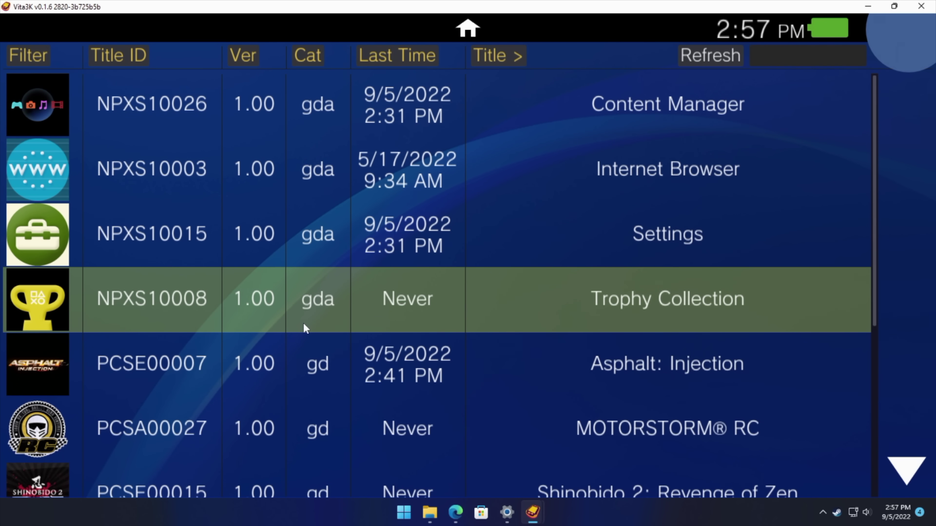